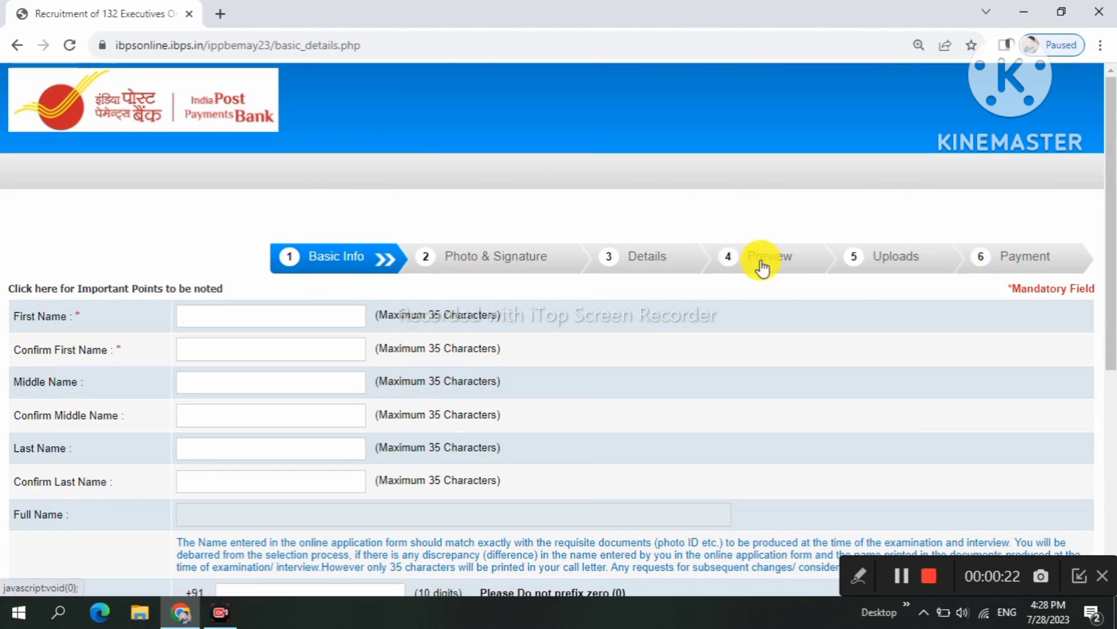
Step: Enter the candidate's first and middle names and their confirmation fields
scroll(636, 257, down, 1)
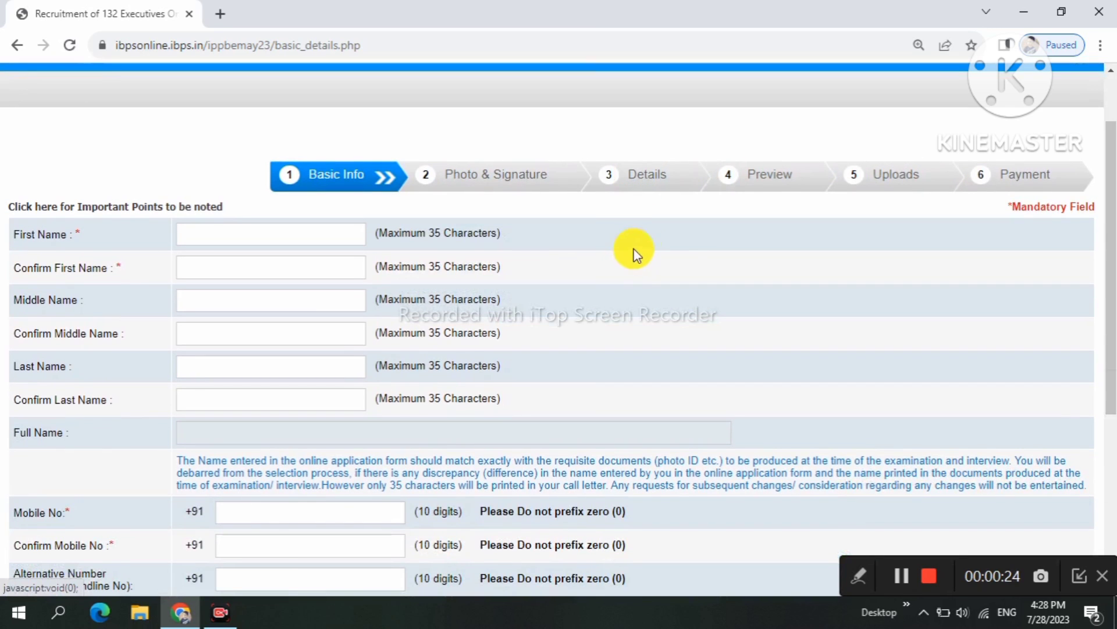
scroll(757, 177, down, 1)
scroll(757, 175, up, 2)
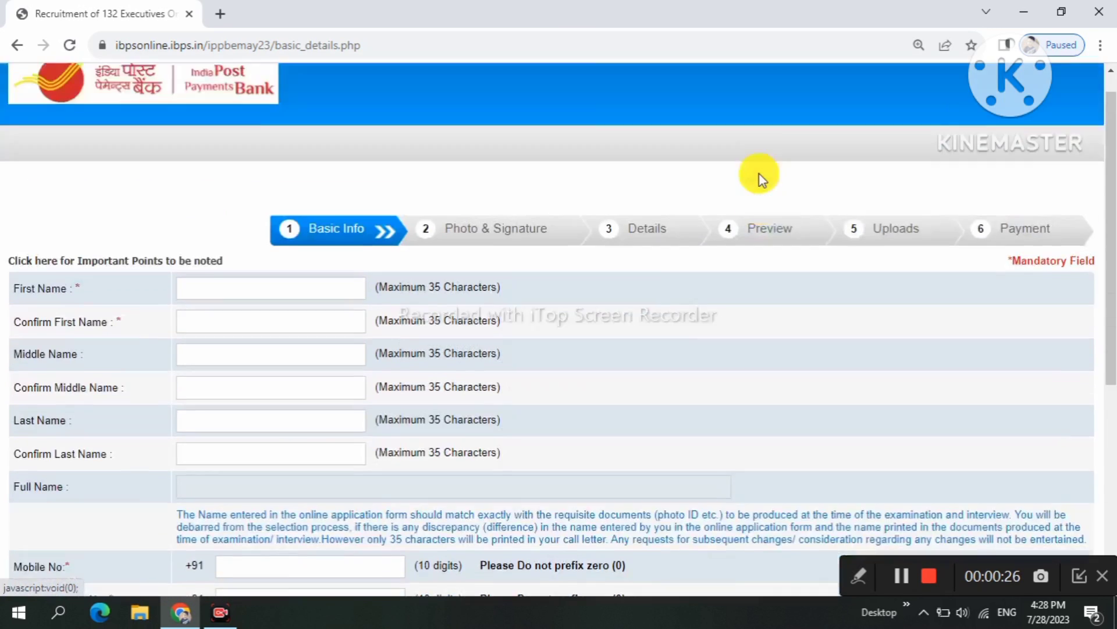
scroll(760, 174, down, 2)
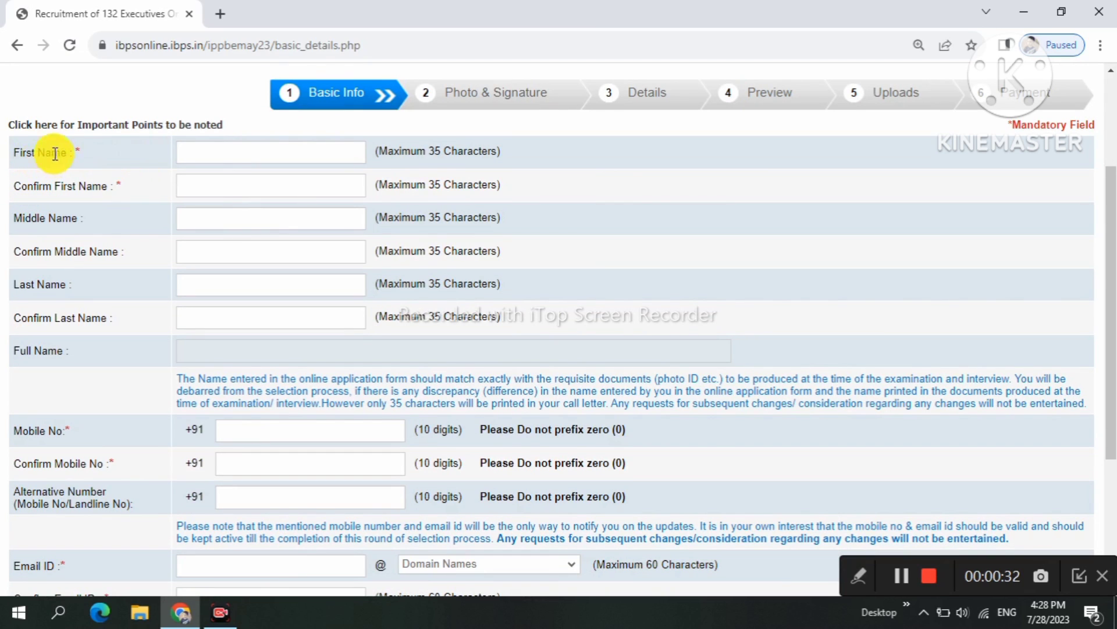
click(202, 179)
click(212, 149)
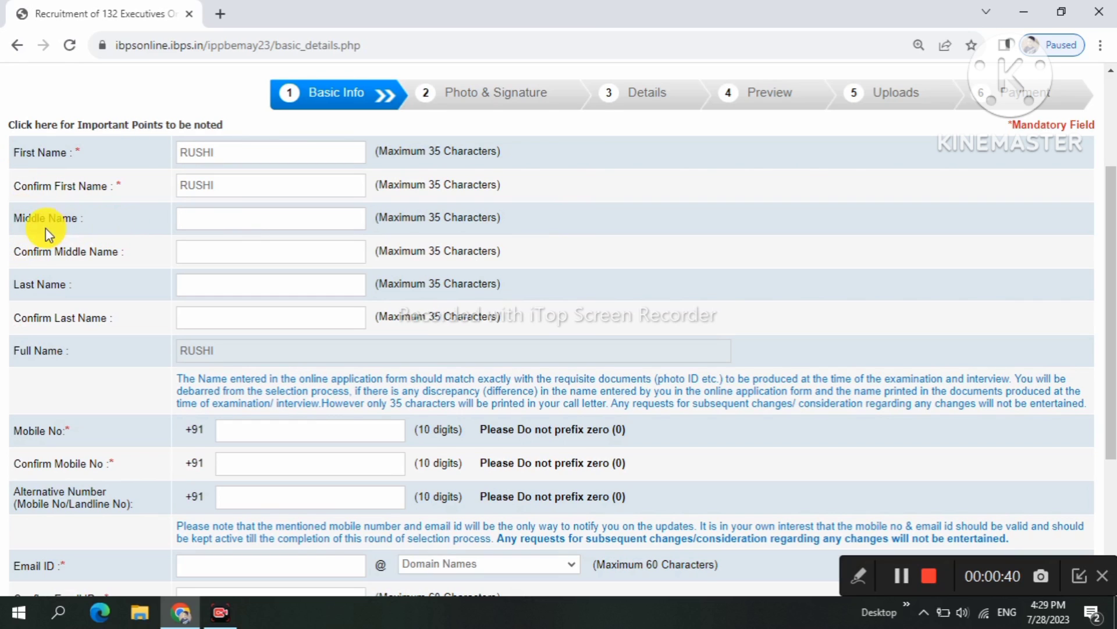
click(249, 250)
Step: Enter the candidate's last name, confirm it, and fix the typo in the confirmation
click(229, 291)
text(KHARAT)
click(130, 496)
click(227, 313)
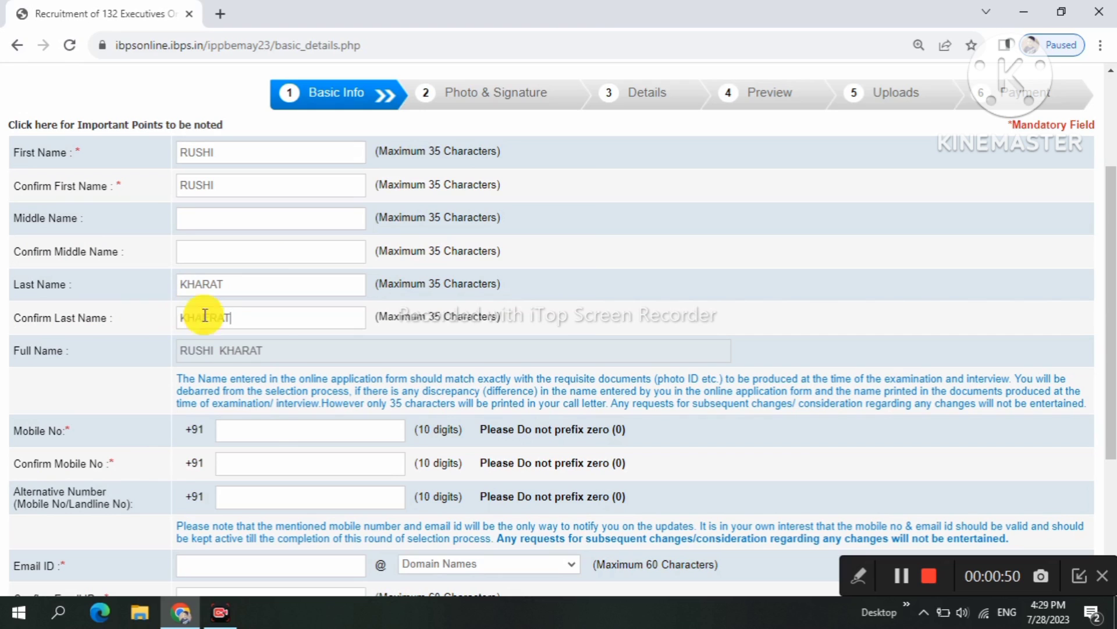
key(Left)
key(Left)
key(Left)
key(BackSpace)
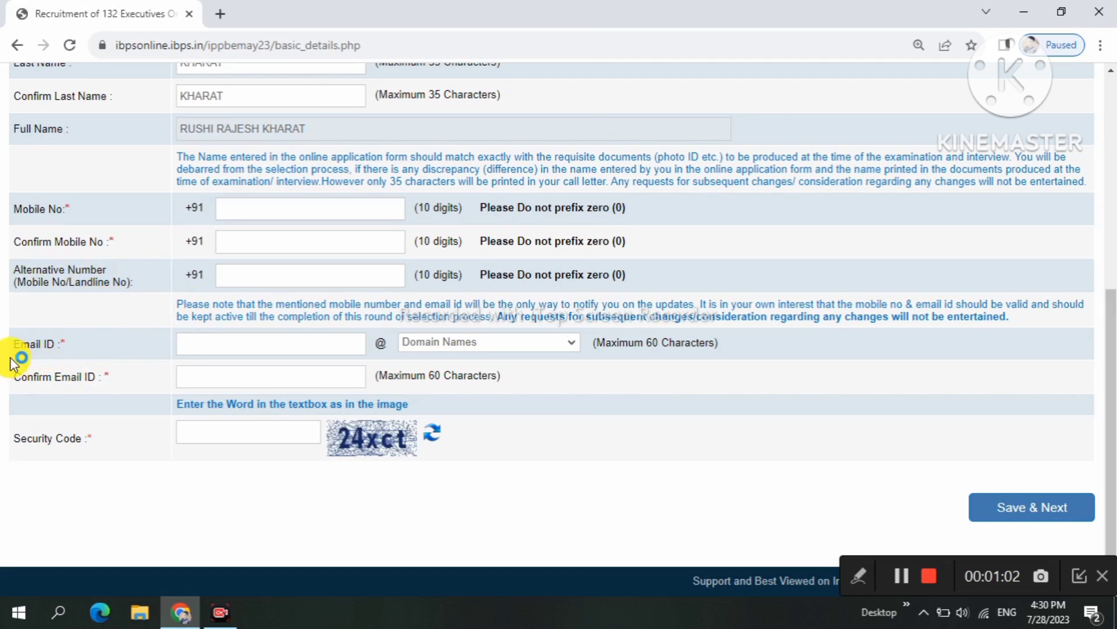
Step: Enter the displayed security code and save the basic details, then note the provisional registration number
click(467, 343)
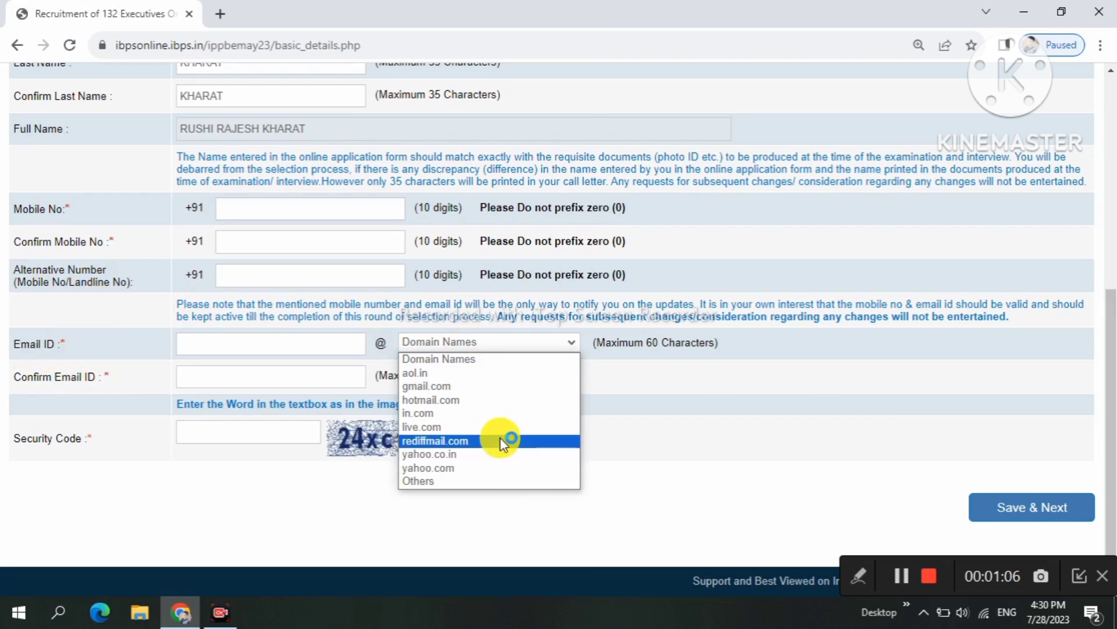
click(597, 430)
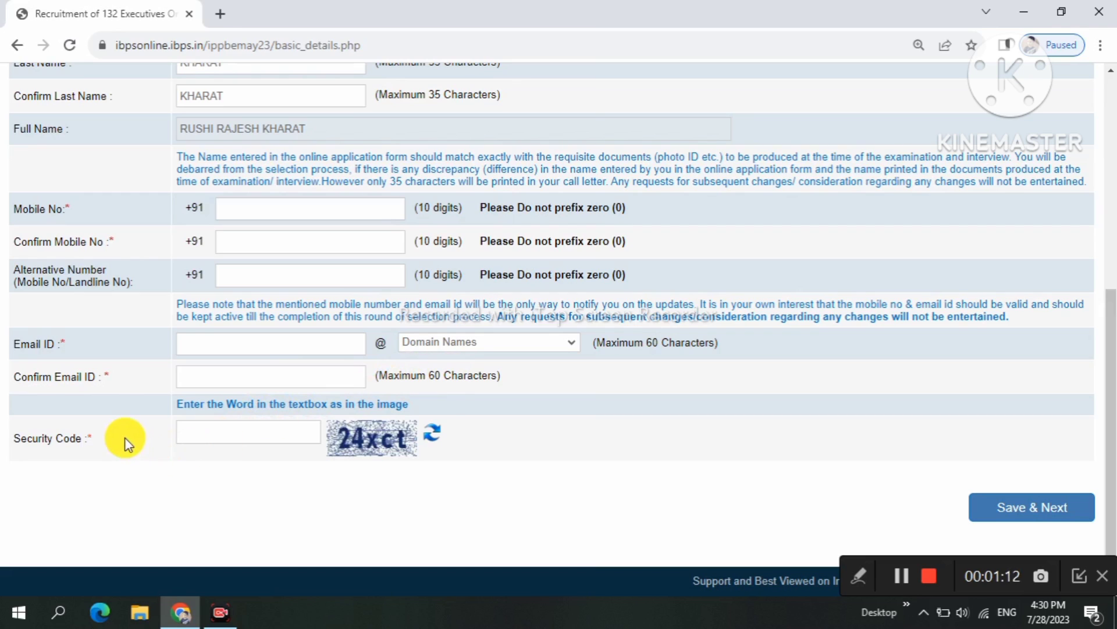
click(209, 424)
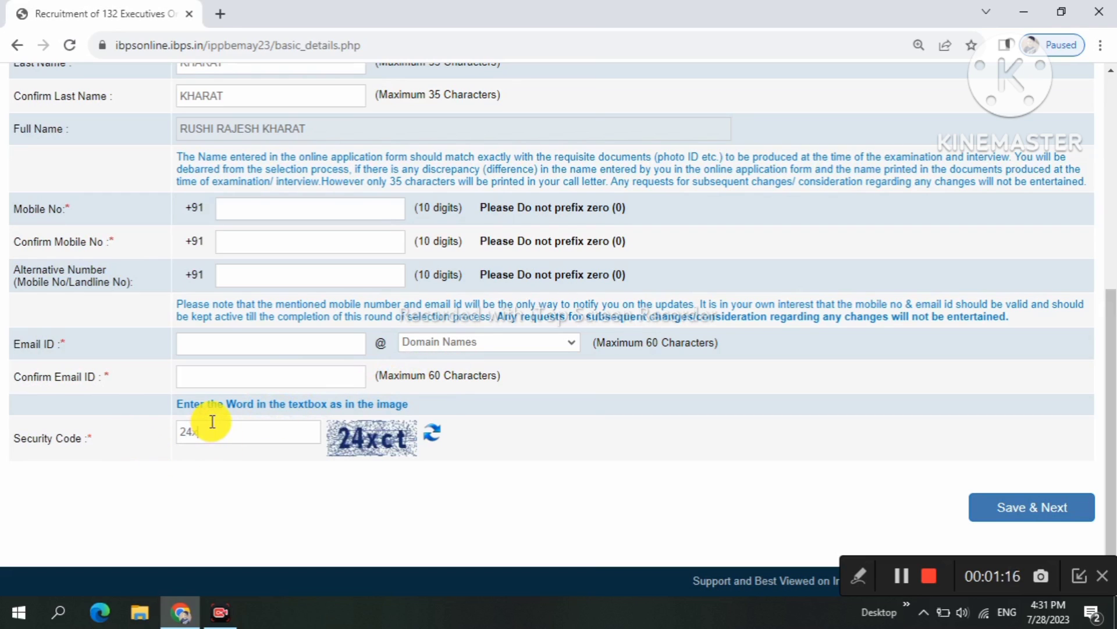
text(24xct)
click(1037, 525)
drag(330, 143, 369, 141)
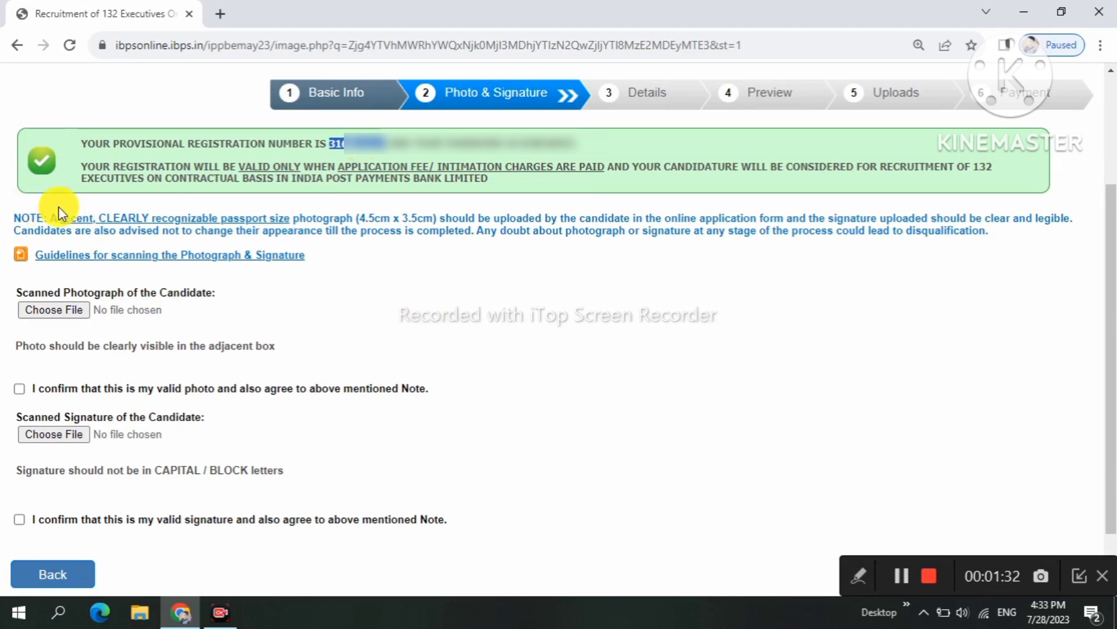
Step: Open the scanning guidelines in a new tab and review the photograph dimension and file-size requirements
click(101, 256)
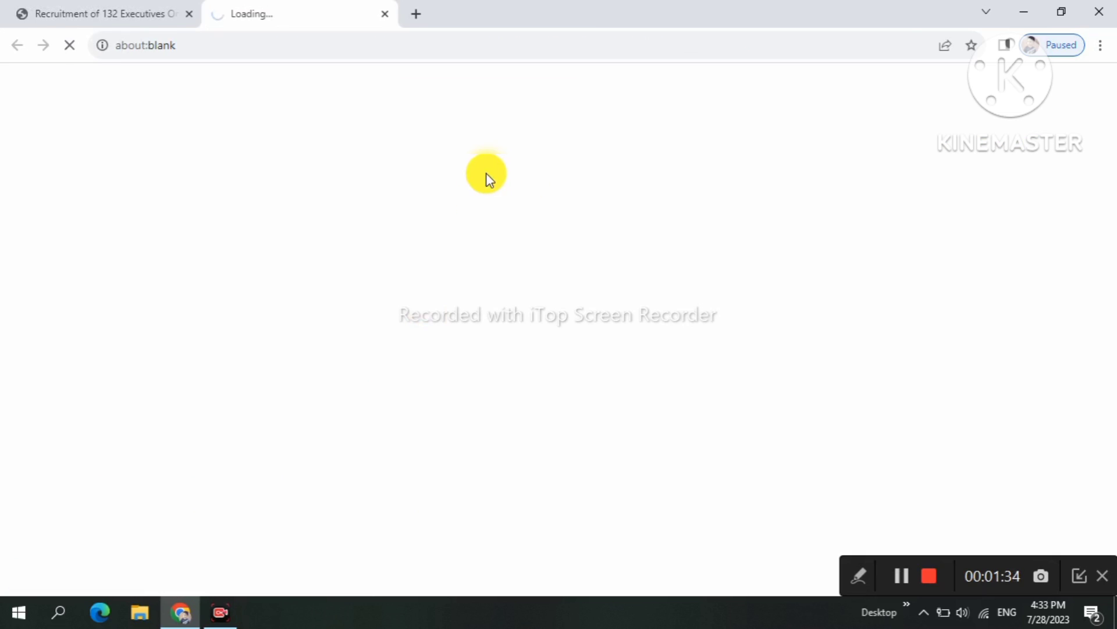
key(ctrl+plus)
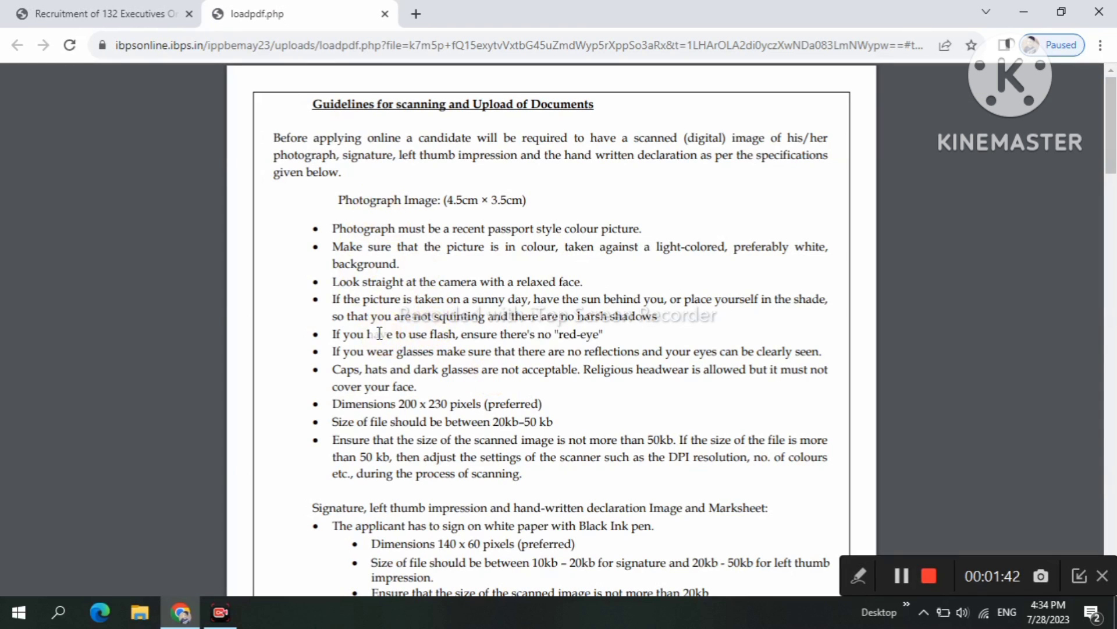
drag(380, 333, 544, 337)
click(474, 379)
drag(397, 404, 414, 404)
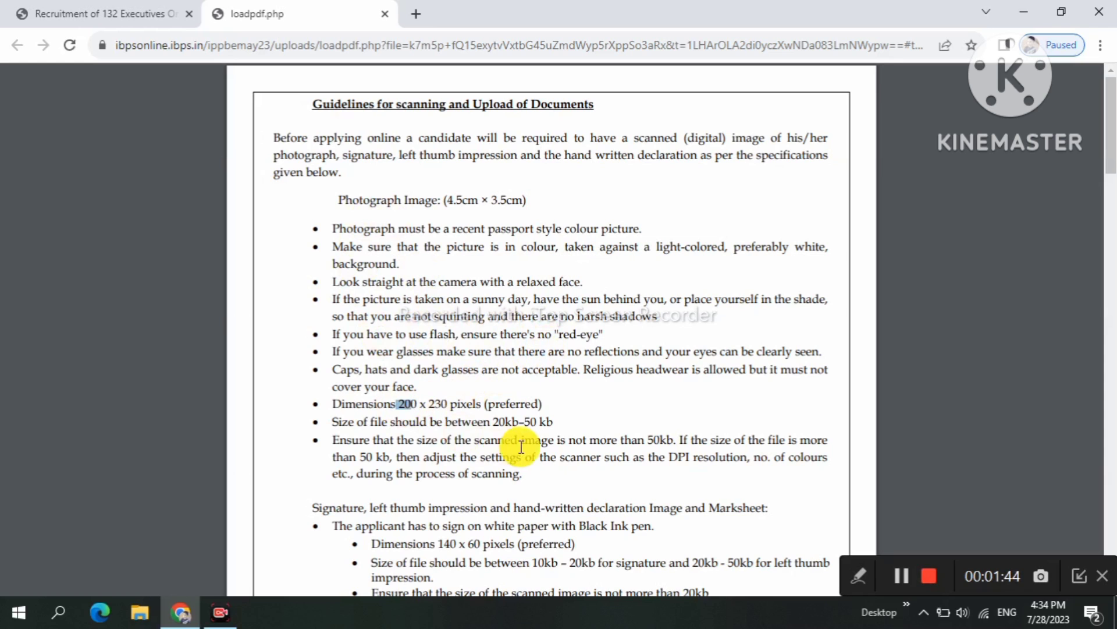
drag(521, 447, 552, 423)
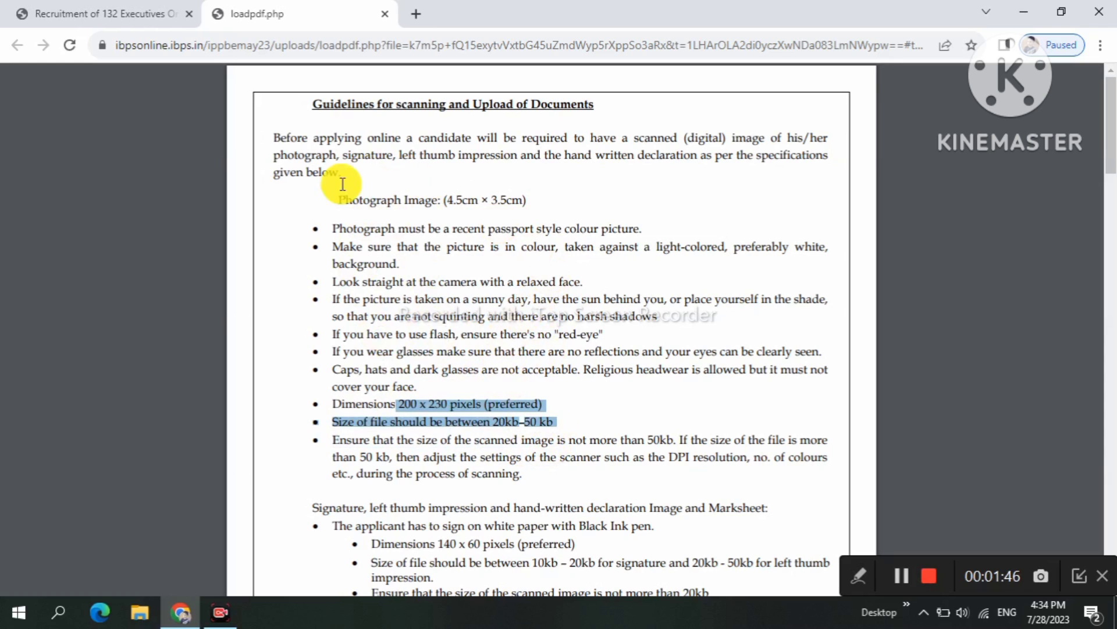
double_click(373, 199)
Step: Read further down the guidelines, including the left thumb impression file size limit
scroll(424, 356, down, 3)
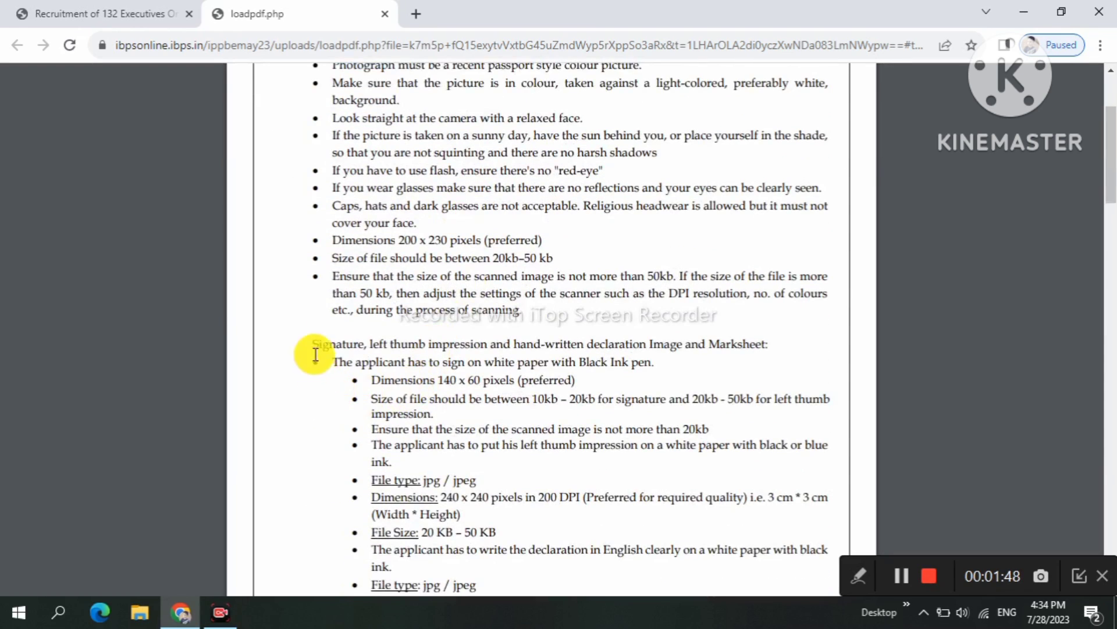
drag(315, 352, 541, 344)
scroll(569, 352, down, 2)
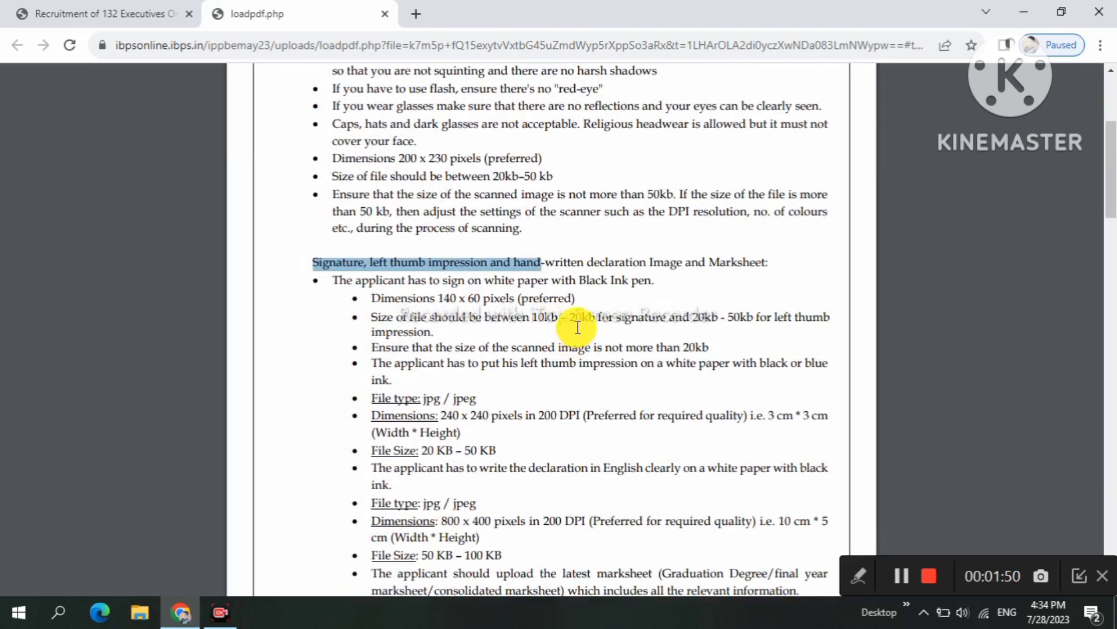
scroll(436, 415, down, 2)
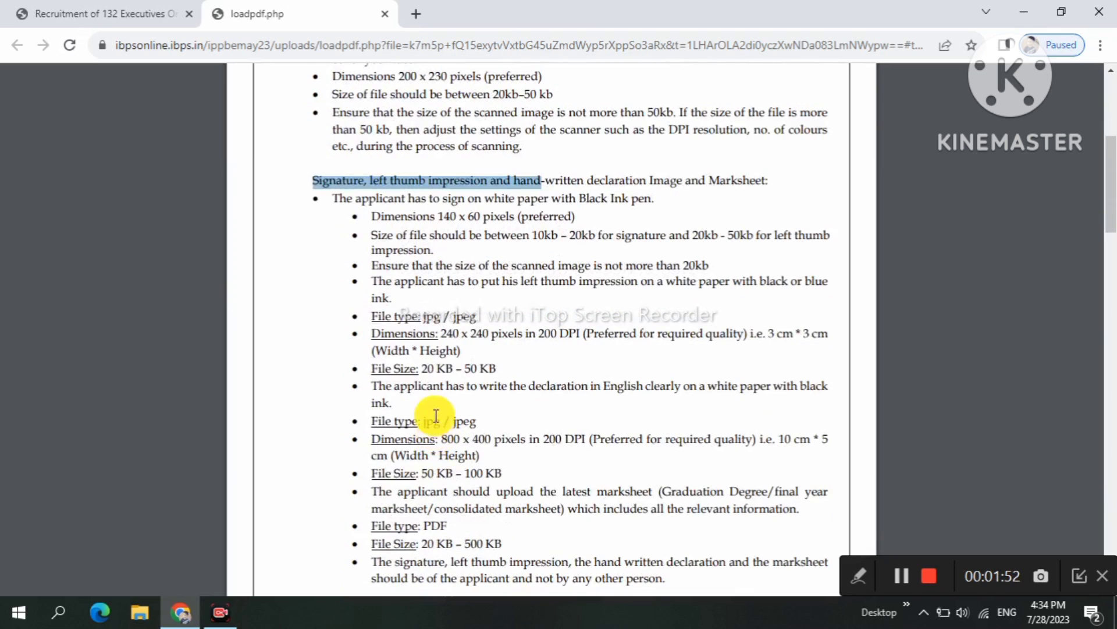
drag(511, 235, 830, 235)
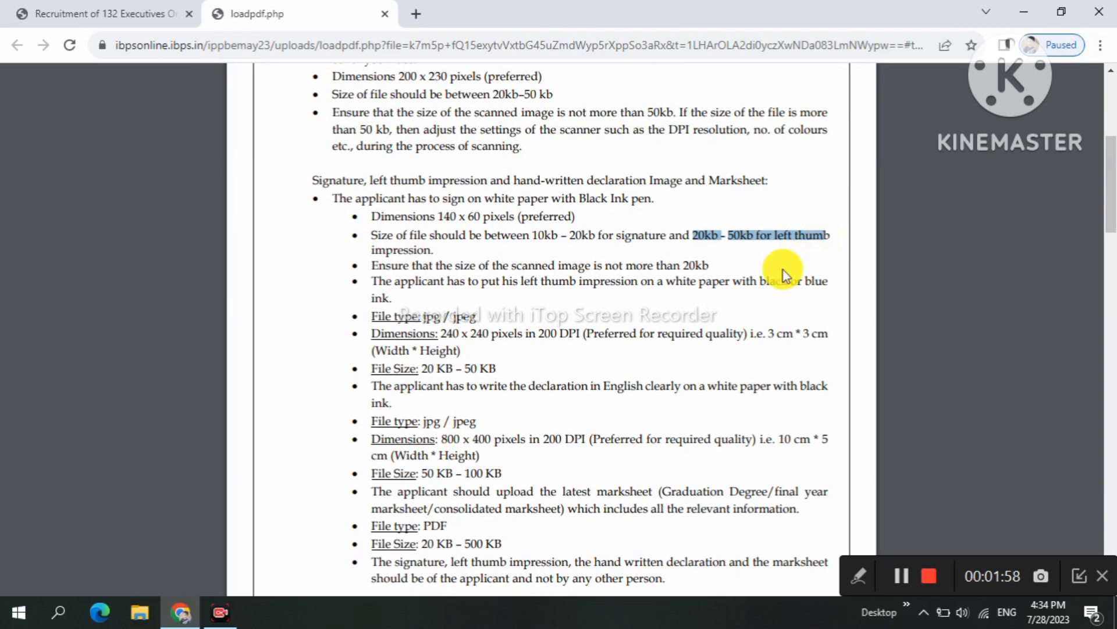
scroll(606, 290, down, 10)
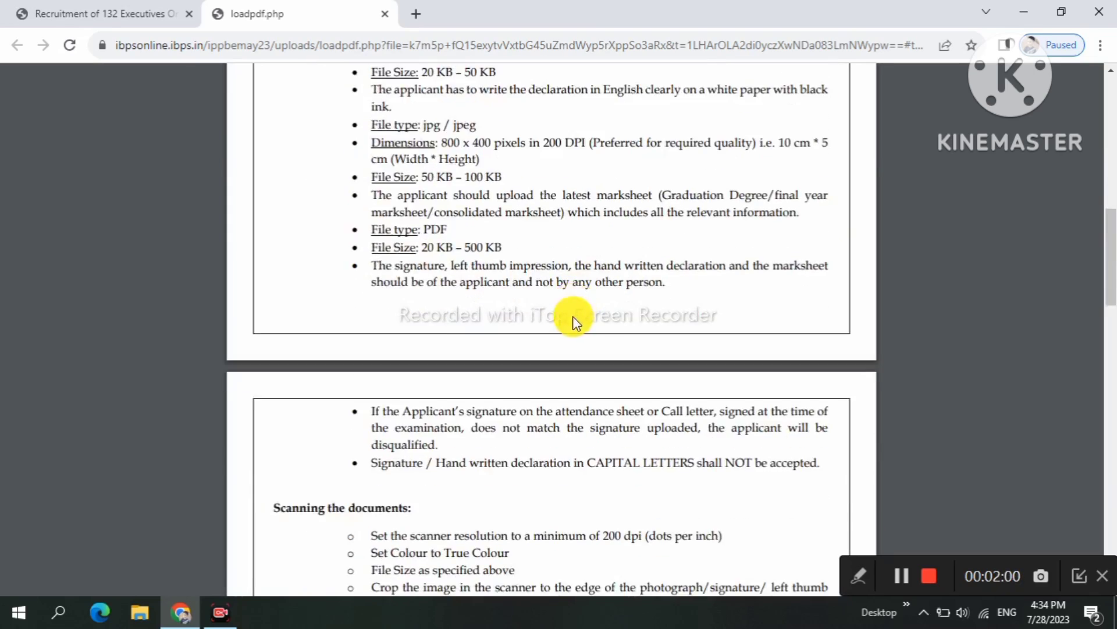
scroll(573, 322, down, 2)
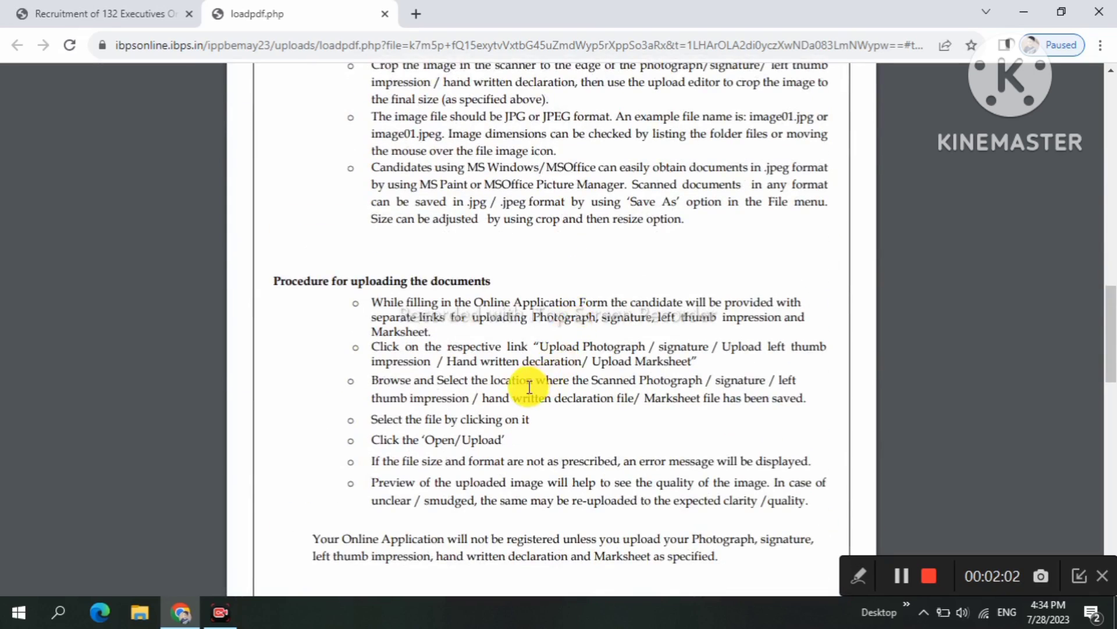
scroll(530, 387, down, 6)
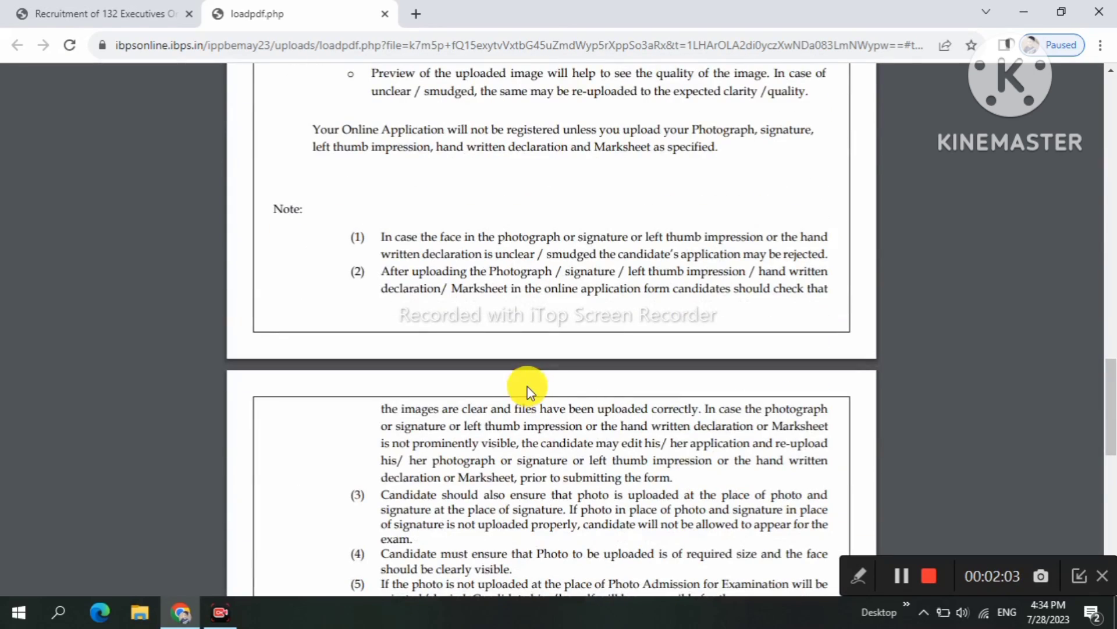
Step: Return to the application form tab and choose the candidate's photo file
click(169, 13)
drag(41, 293, 70, 308)
click(68, 309)
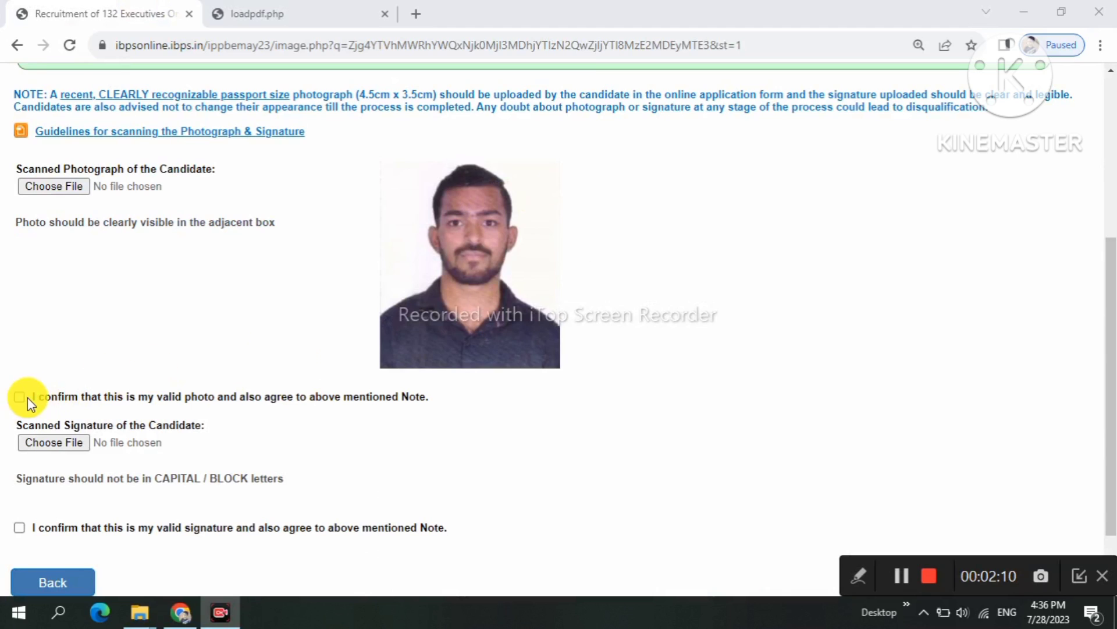
Step: Confirm the uploaded photo, upload the signature file, and proceed to the Details step
click(20, 398)
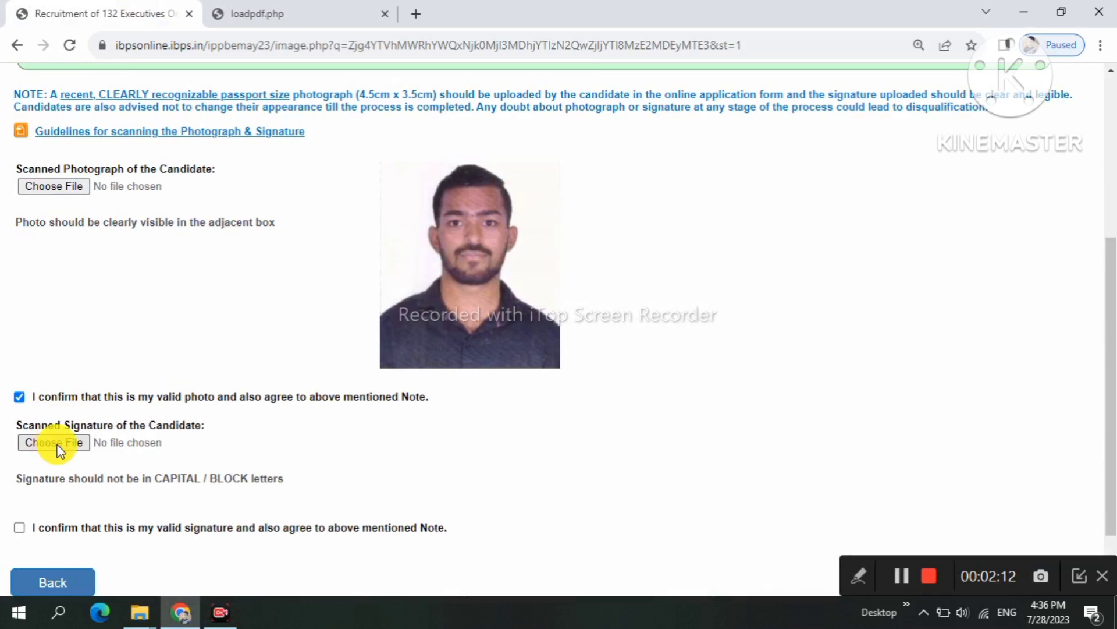
click(58, 450)
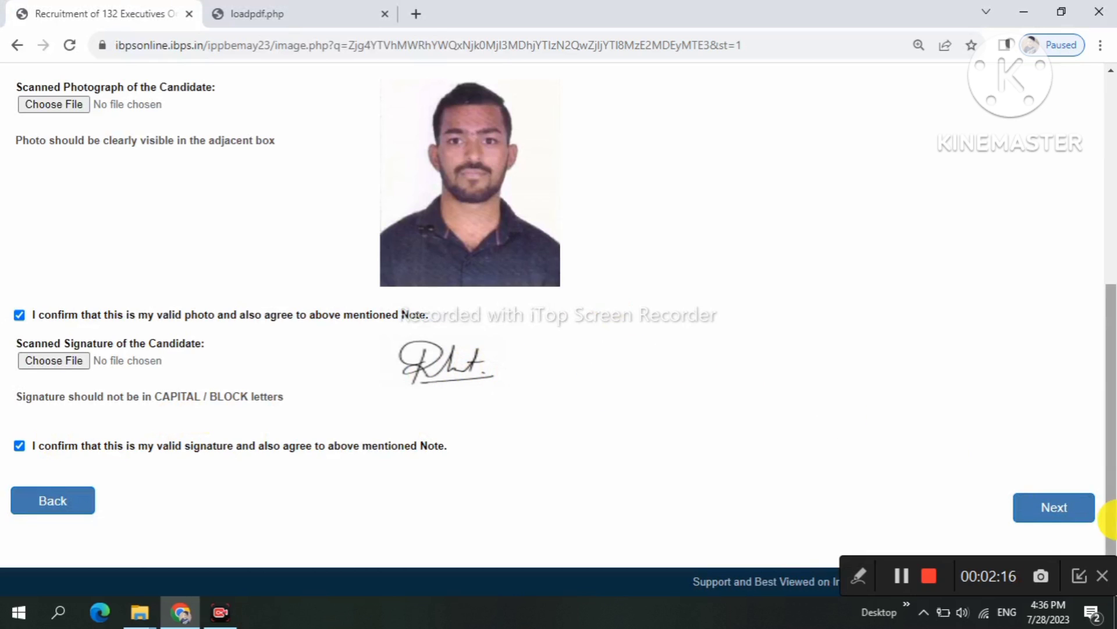
click(1060, 512)
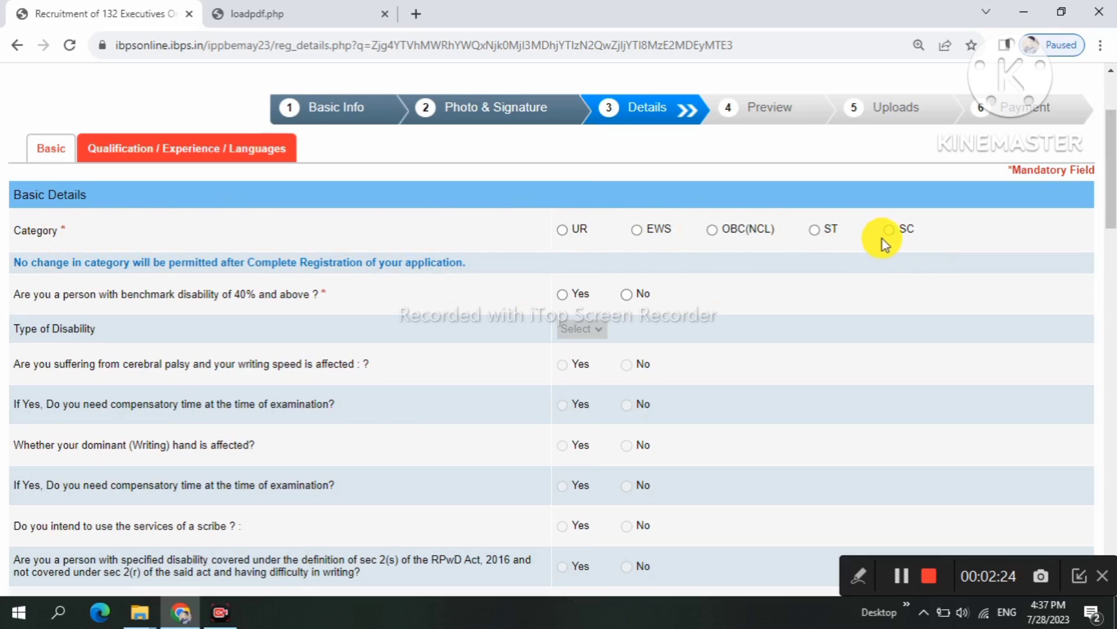
Step: Choose OBC(NCL) under Category and No for the 40% benchmark disability question
click(712, 230)
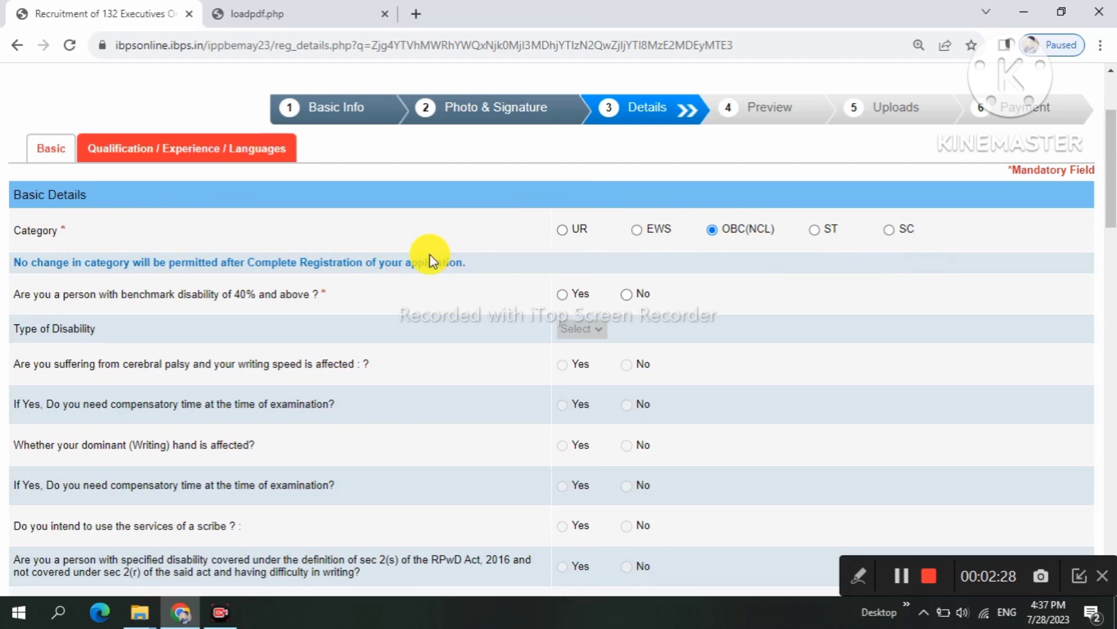
scroll(429, 257, down, 1)
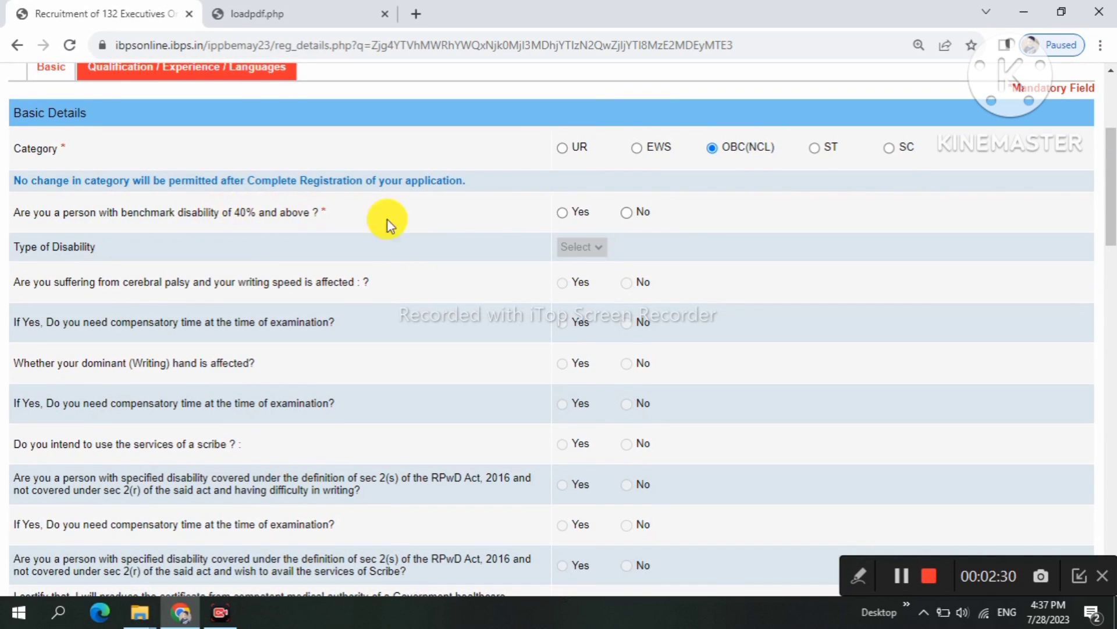
click(560, 212)
click(586, 245)
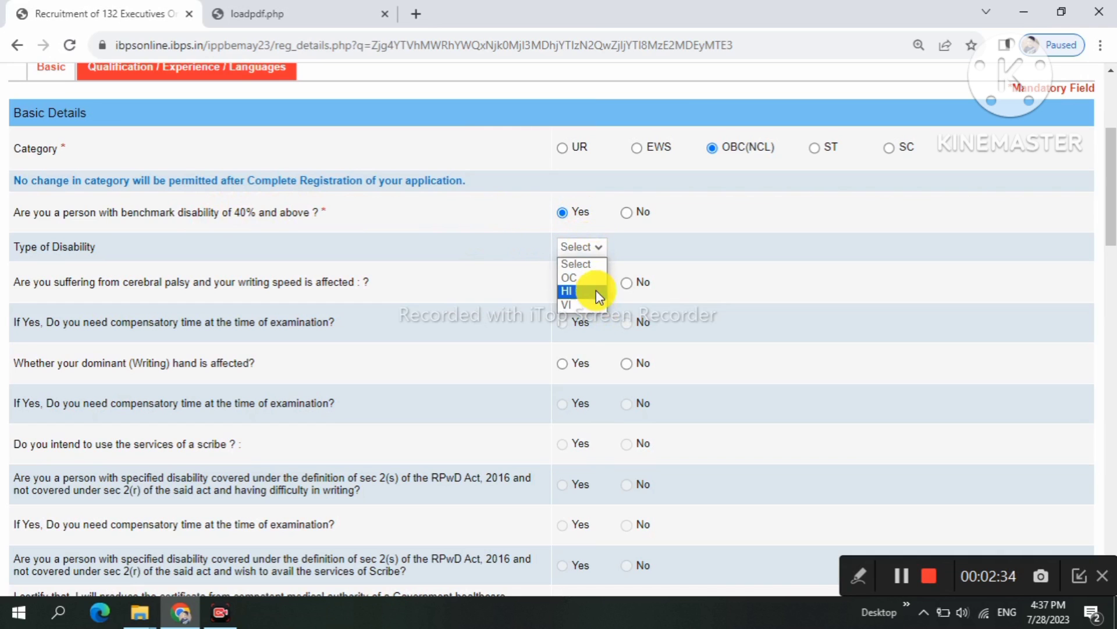
click(627, 213)
click(627, 213)
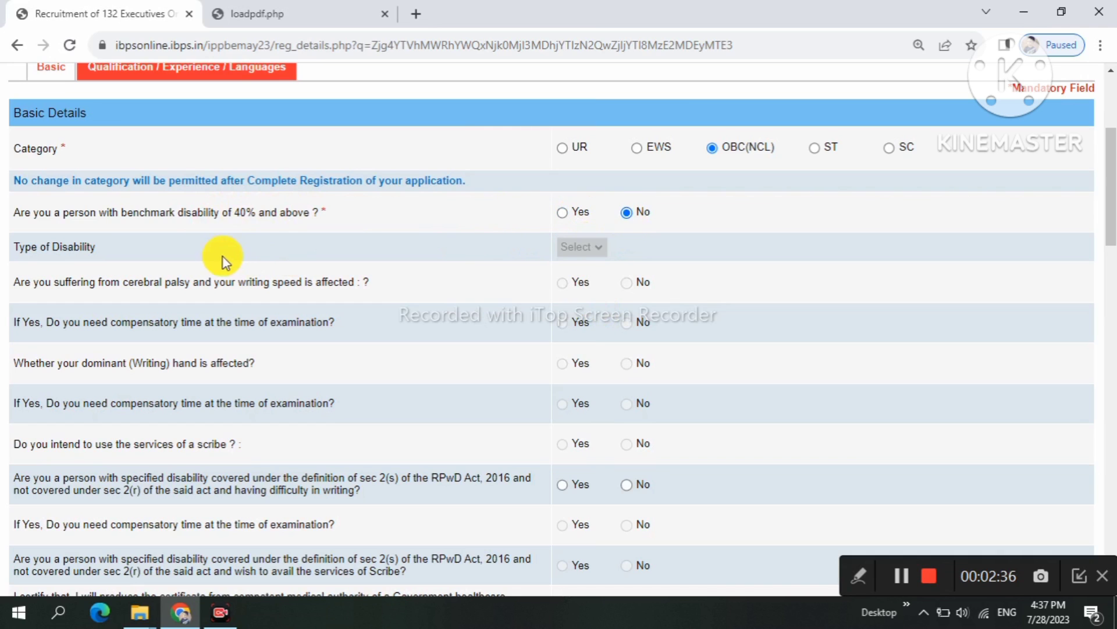
scroll(222, 257, down, 2)
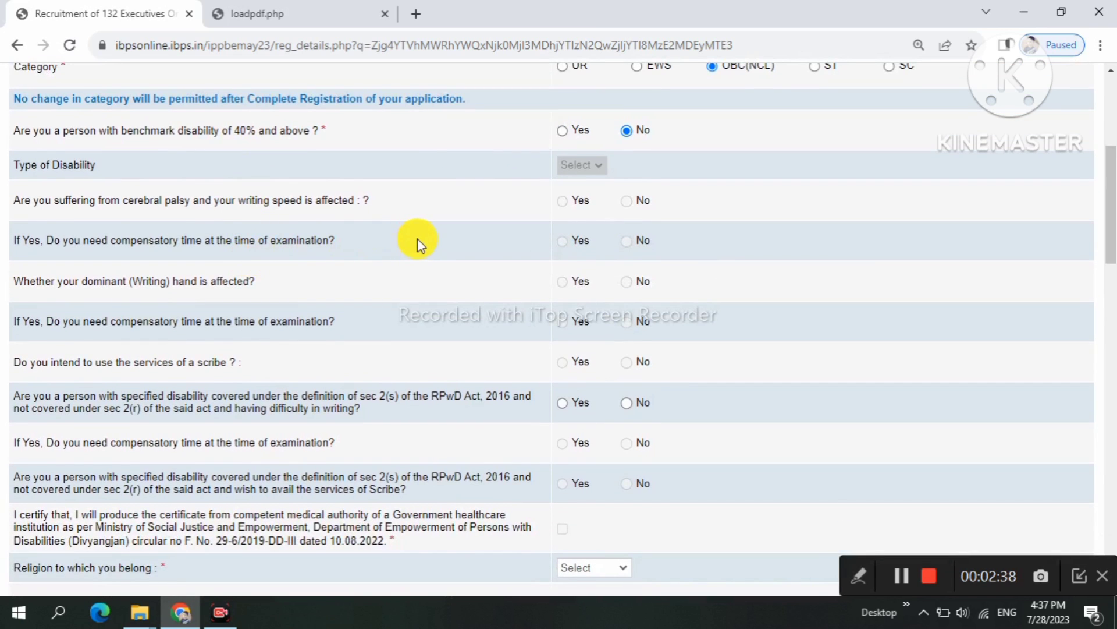
scroll(418, 238, down, 2)
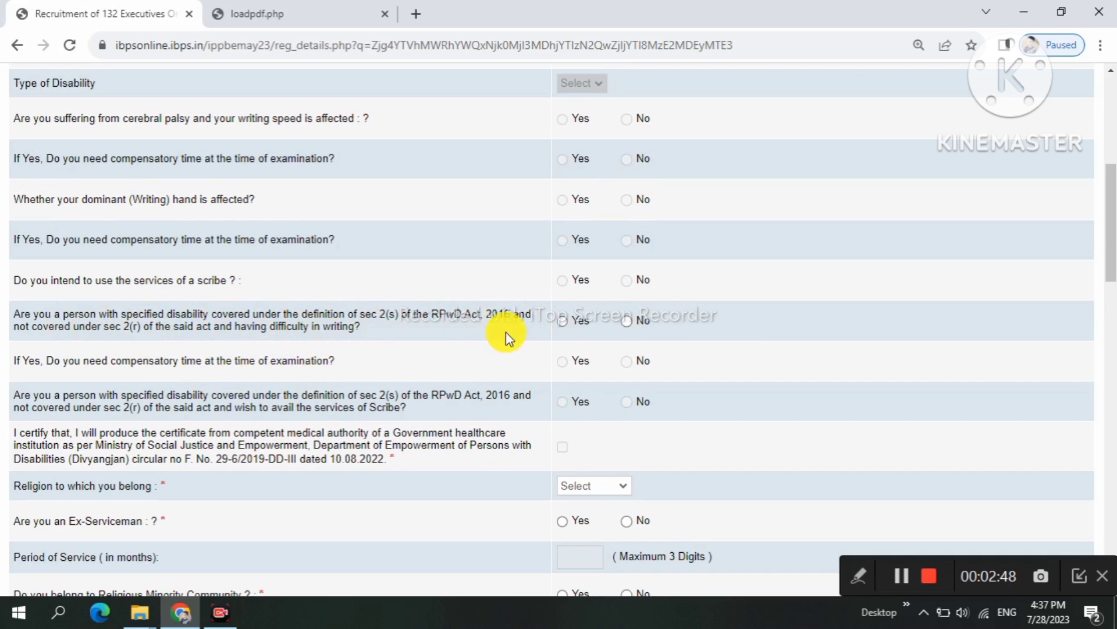
Step: Answer No to writing difficulty and religious minority, and set religion to Hindu
click(626, 320)
scroll(624, 450, up, 3)
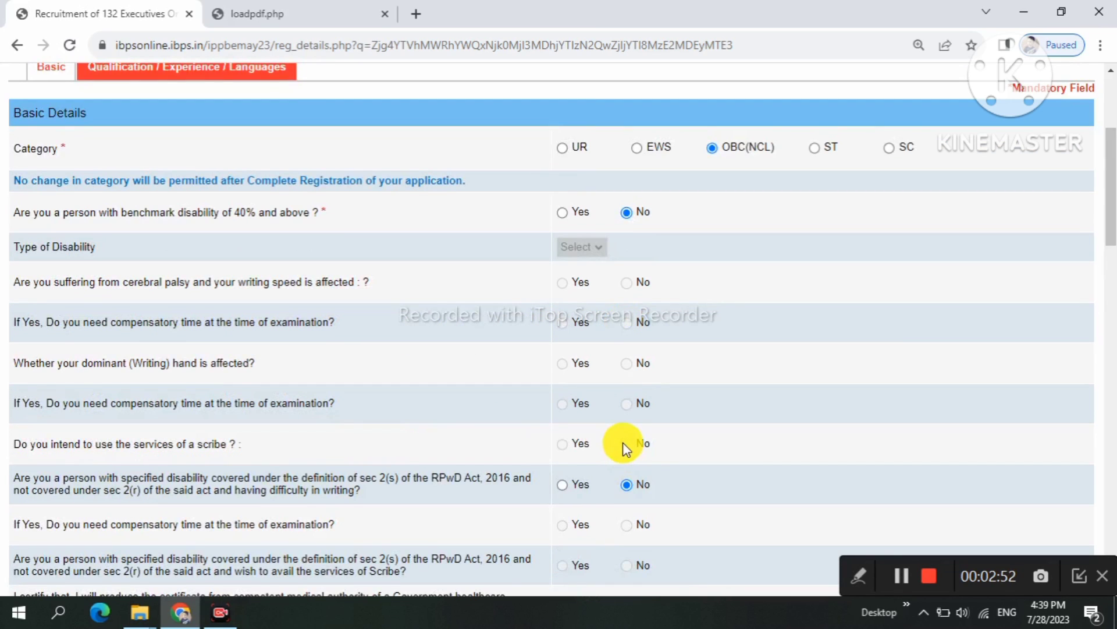
scroll(623, 442, down, 4)
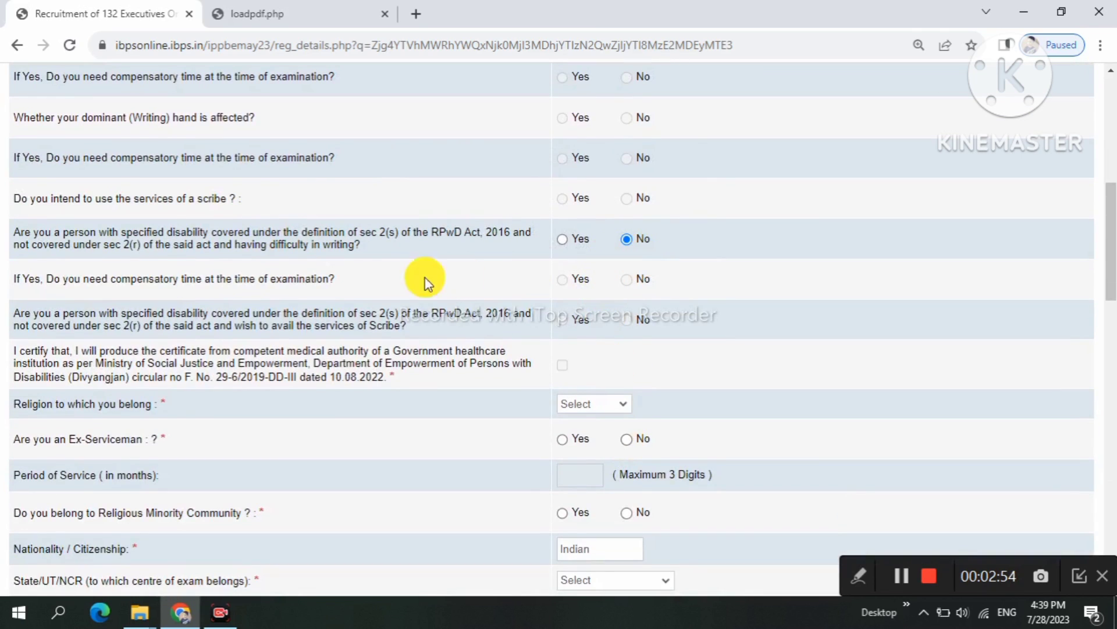
scroll(116, 312, down, 1)
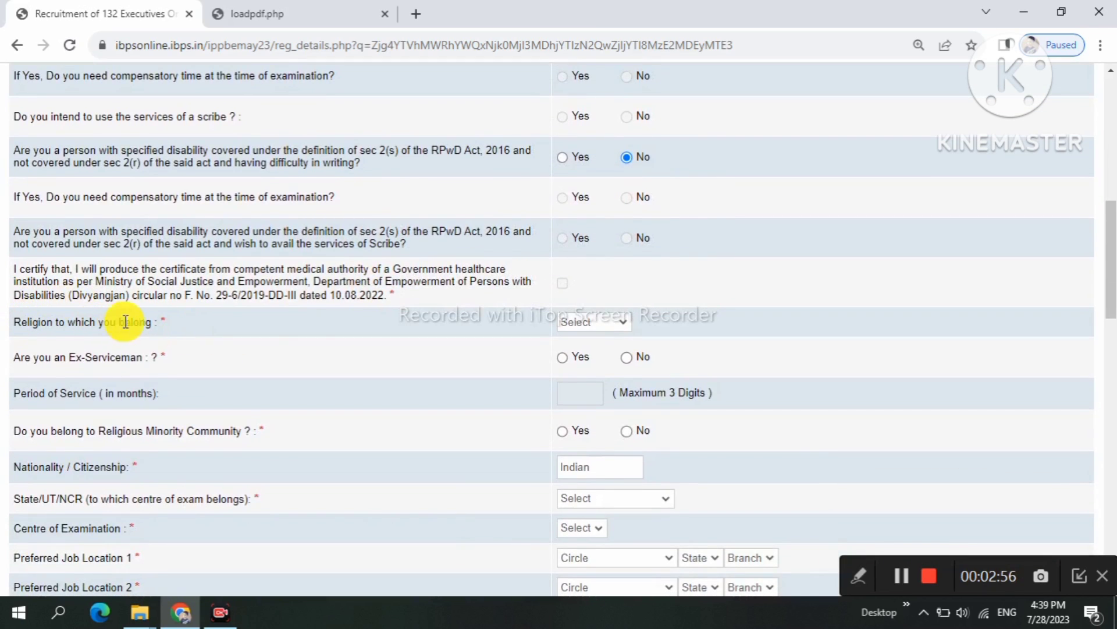
click(613, 322)
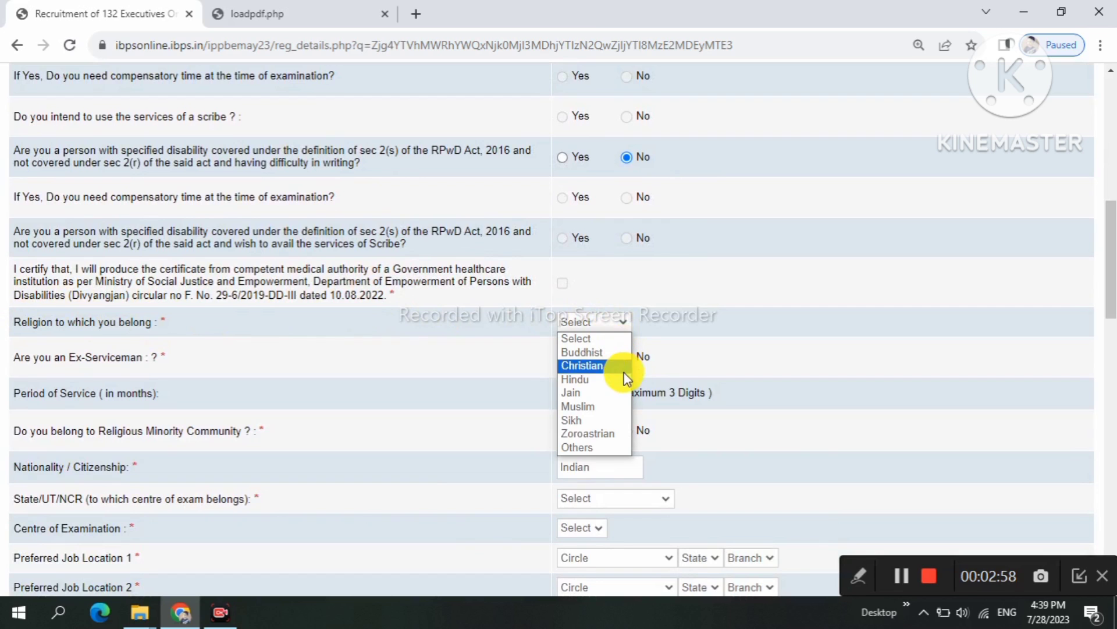
click(593, 379)
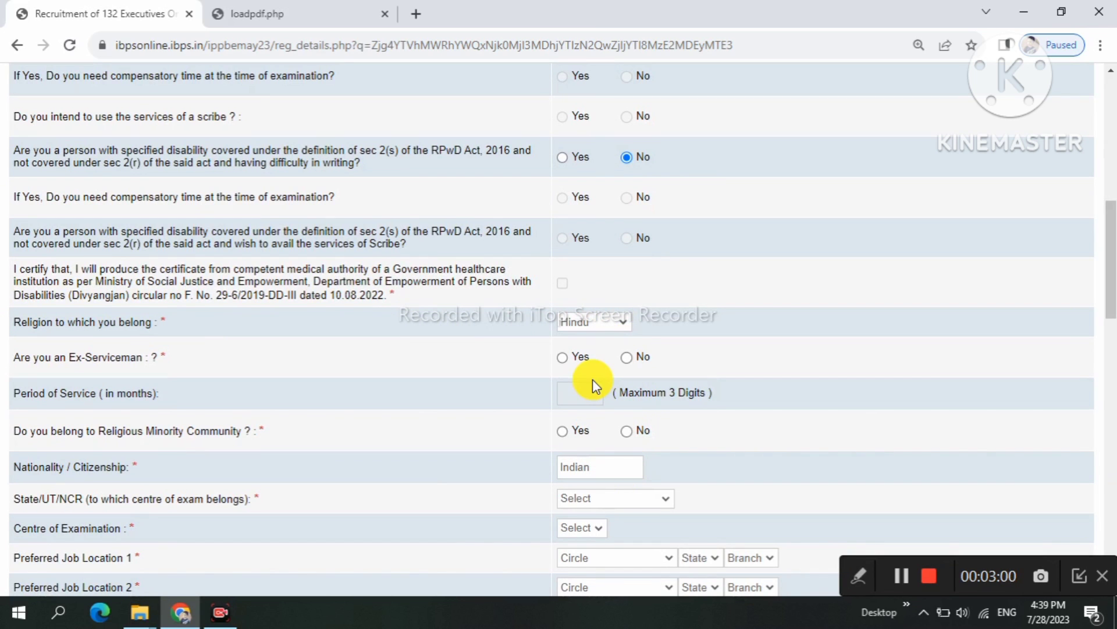
scroll(698, 289, down, 2)
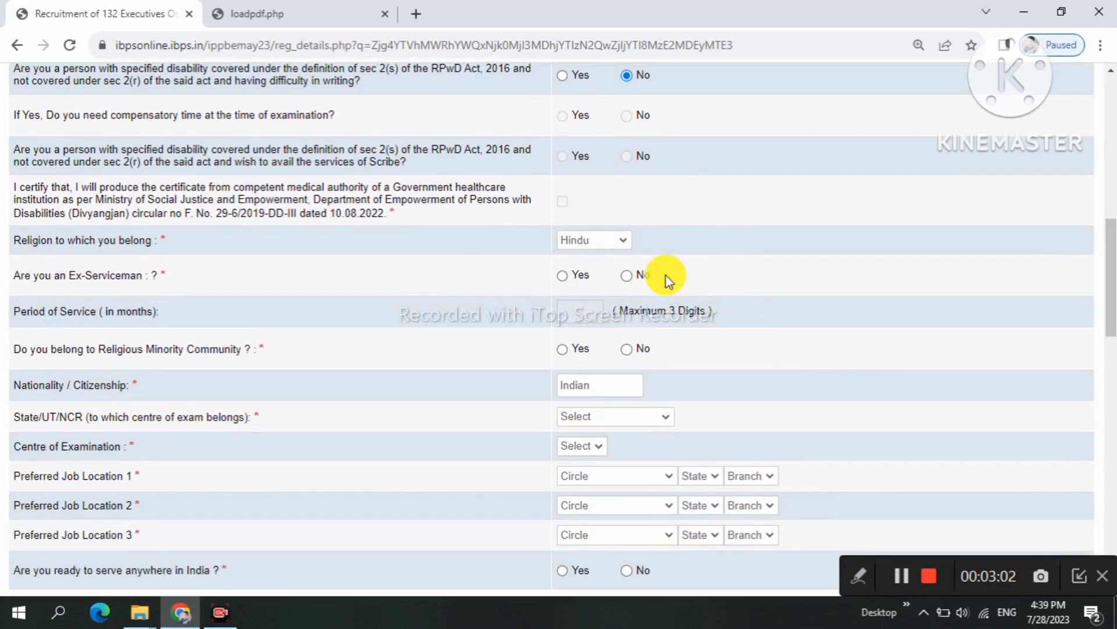
scroll(448, 274, down, 2)
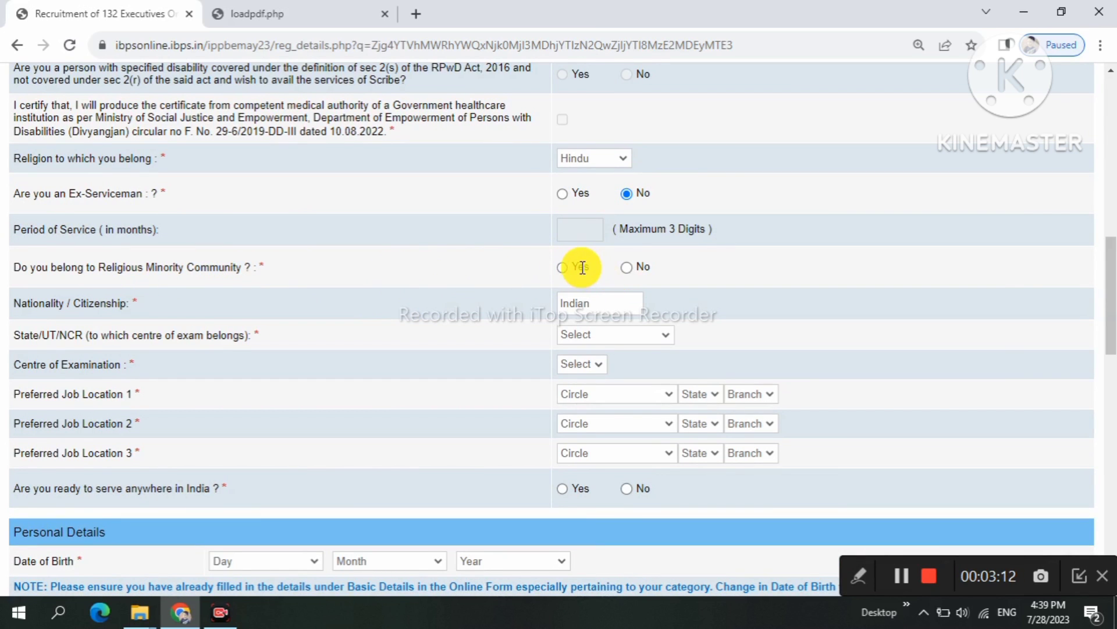
click(626, 266)
scroll(618, 276, down, 1)
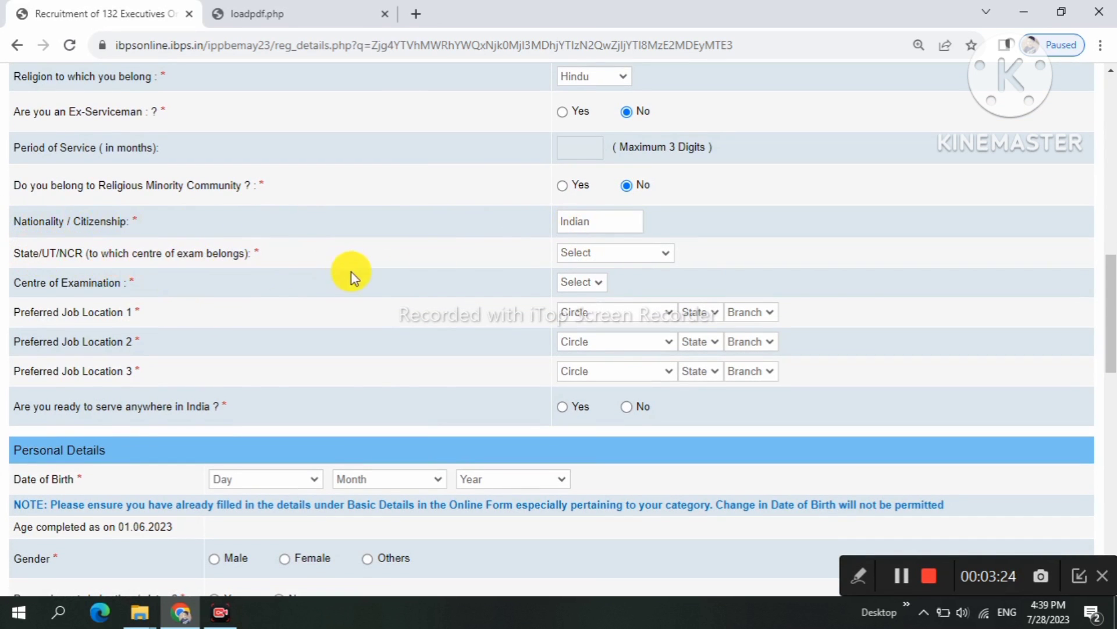
Step: Set the exam-centre state to Maharashtra and the centre to Chhatrapati Sambhajinagar (Aurangabad)
click(588, 253)
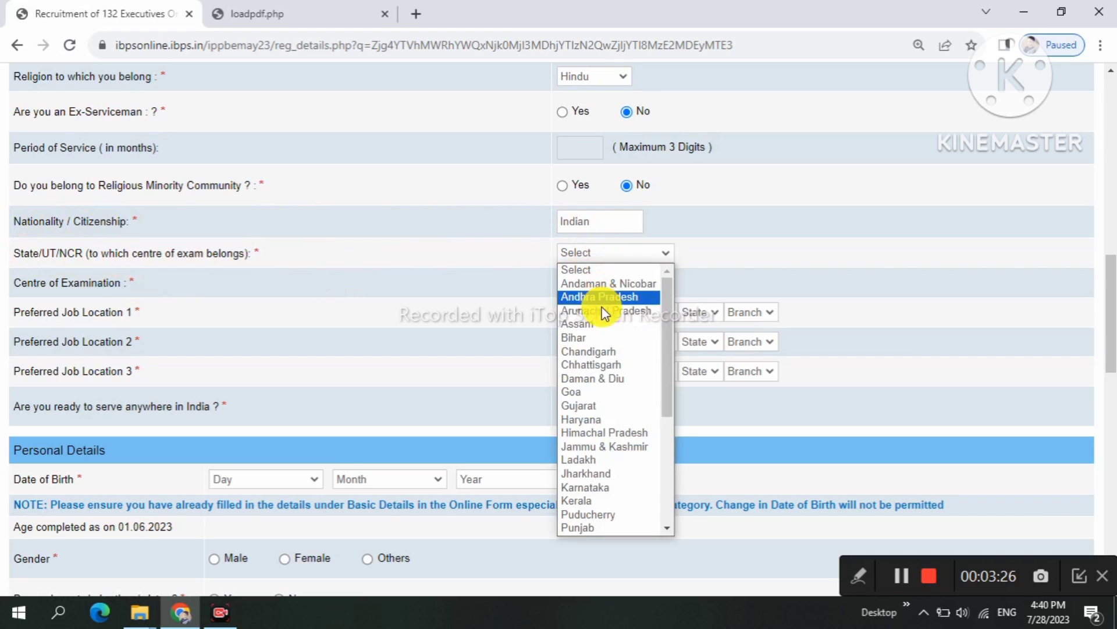
scroll(606, 335, down, 5)
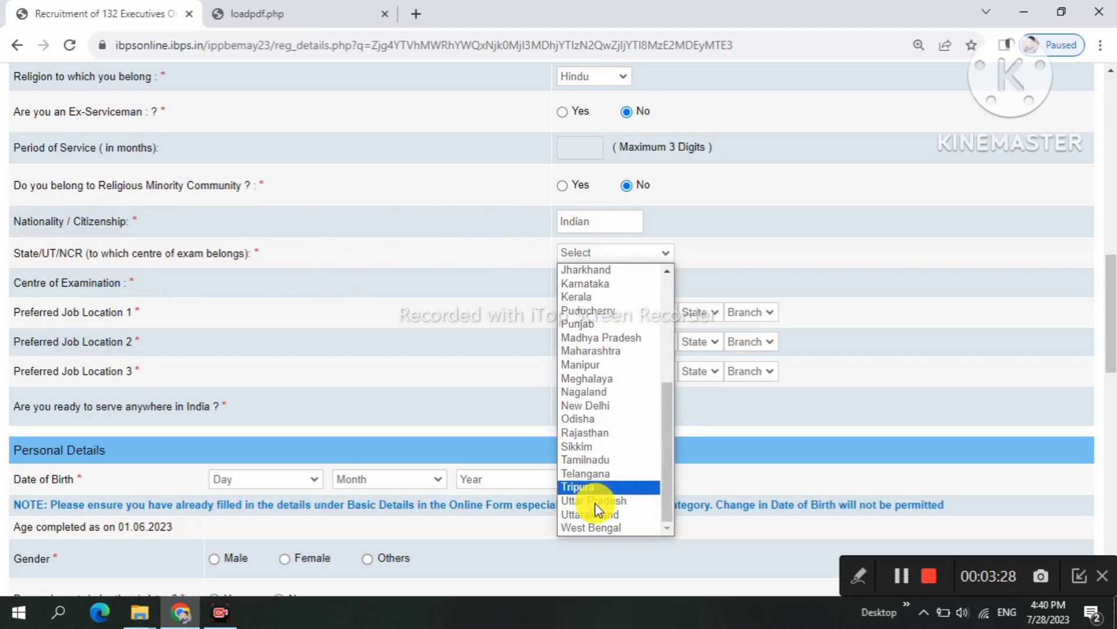
scroll(595, 499, up, 4)
scroll(592, 454, down, 4)
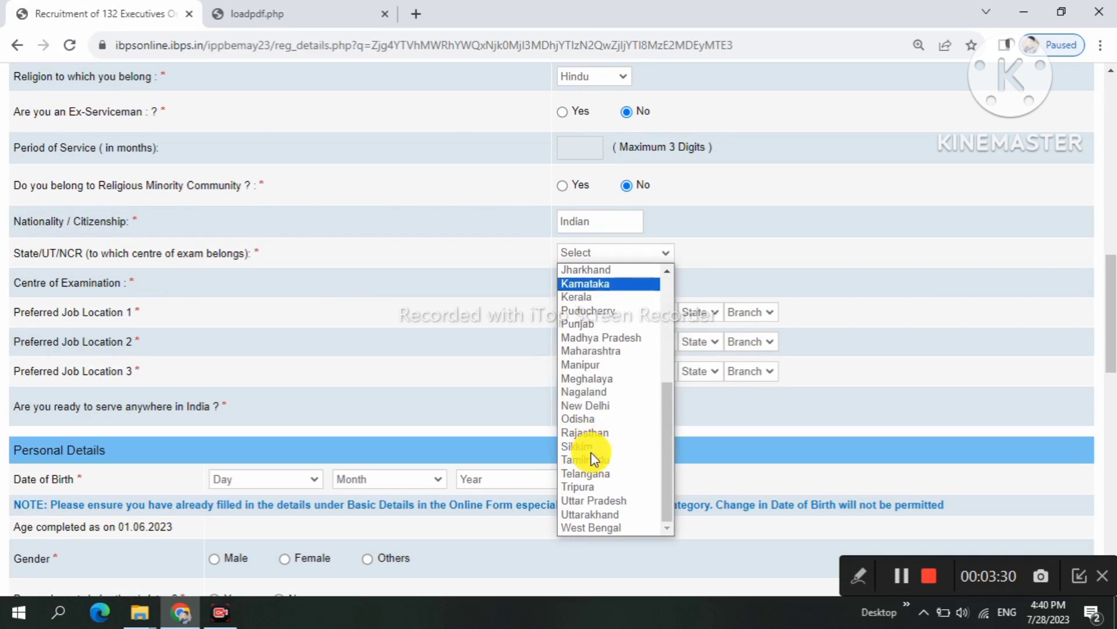
click(644, 252)
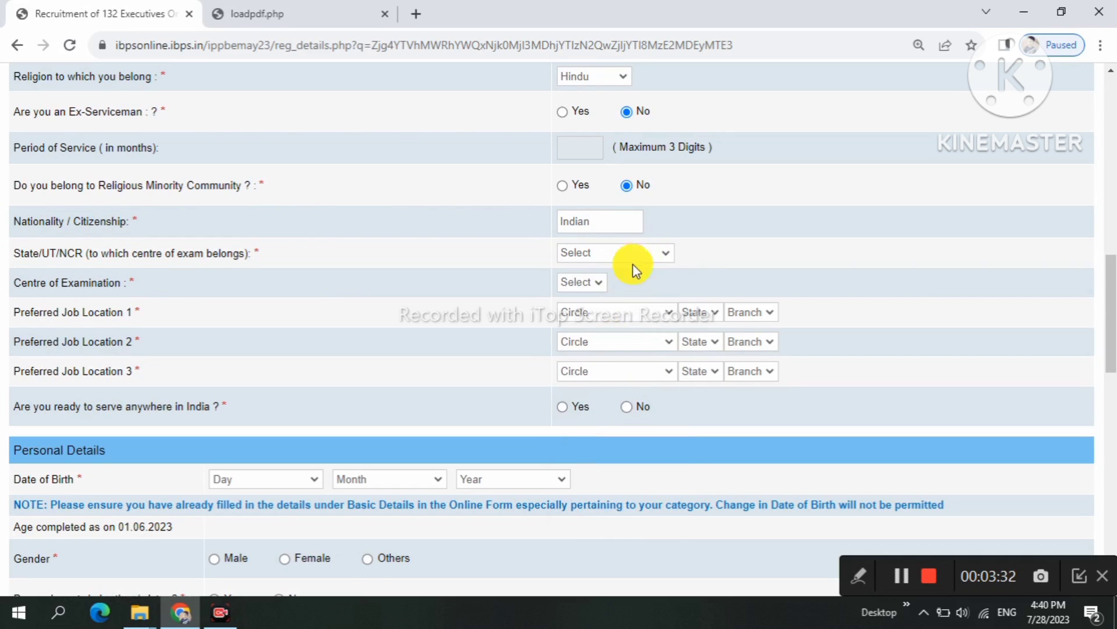
text(mah)
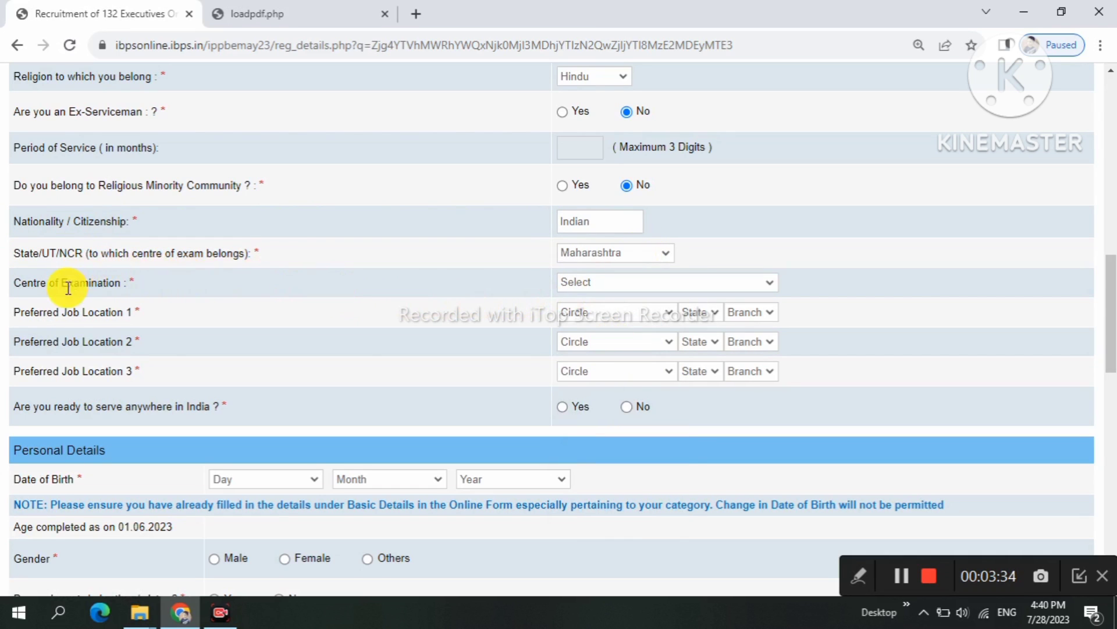
click(655, 280)
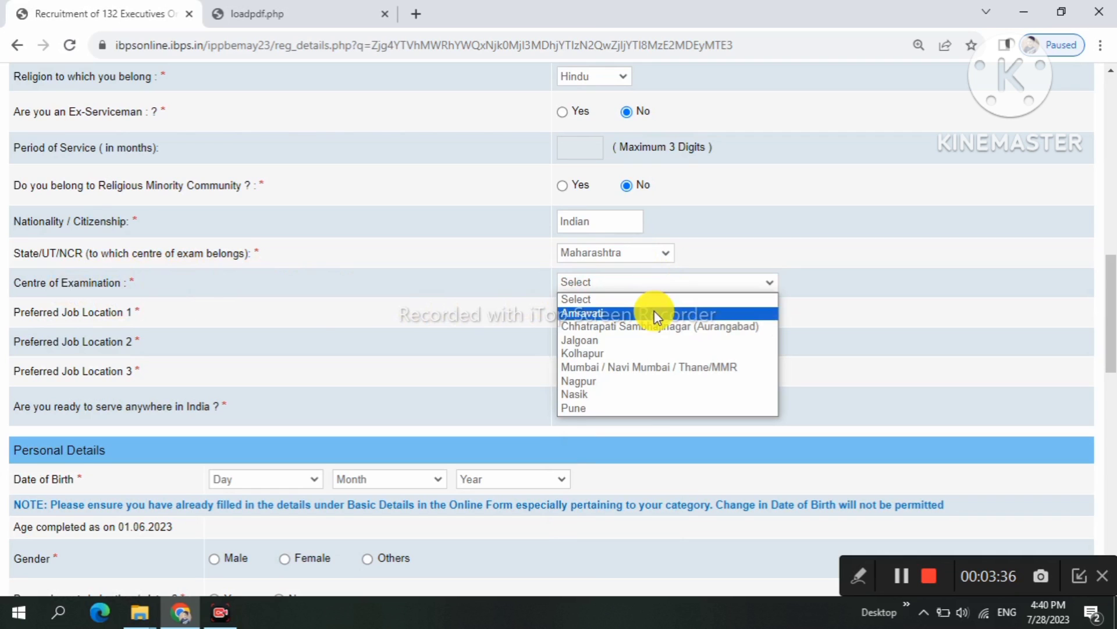
click(654, 328)
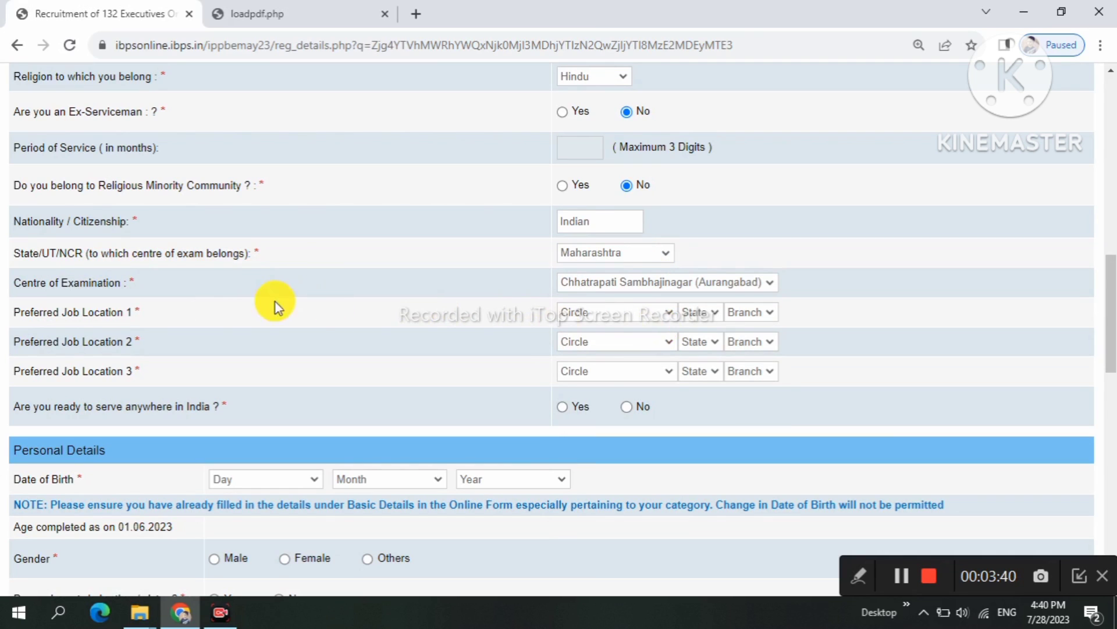
click(607, 314)
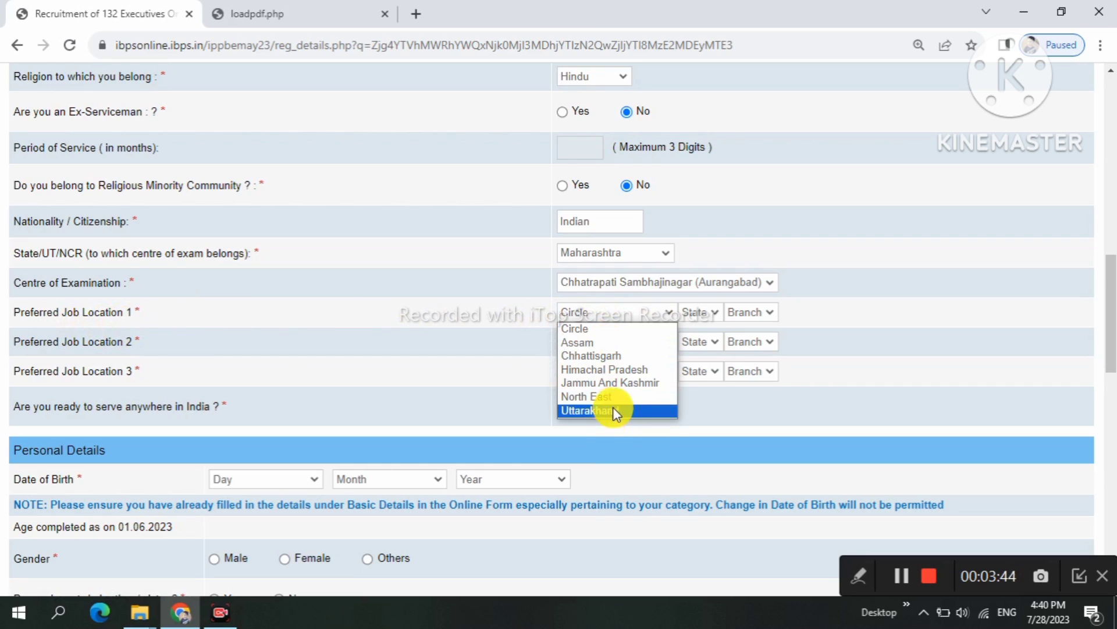
Step: Set preferred job location 1 to Assam circle, Assam state, KARIMGANJ
click(642, 344)
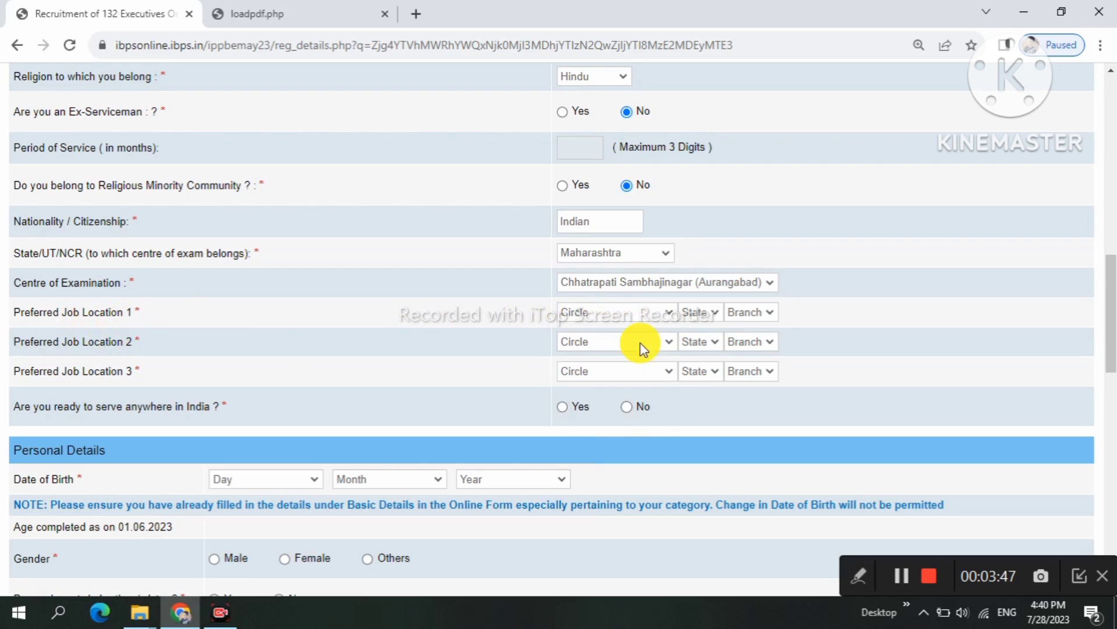
click(704, 314)
click(721, 347)
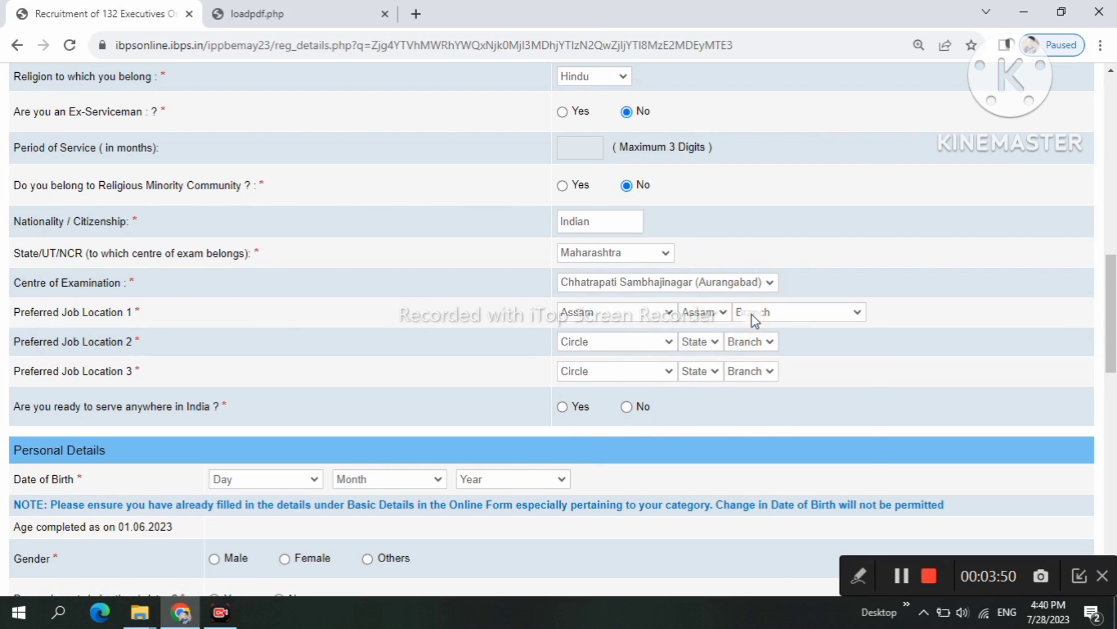
click(752, 315)
scroll(752, 425, down, 3)
click(752, 425)
Step: Set preferred job location 2 to Jammu And Kashmir circle, Ladakh state, LEH
click(599, 341)
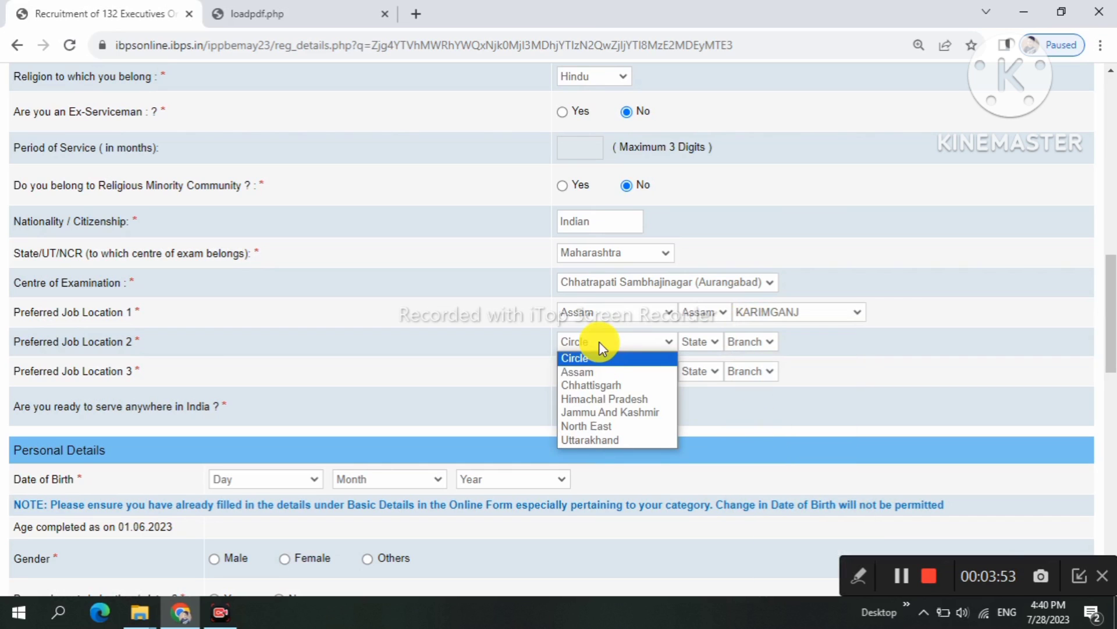
click(606, 411)
click(696, 347)
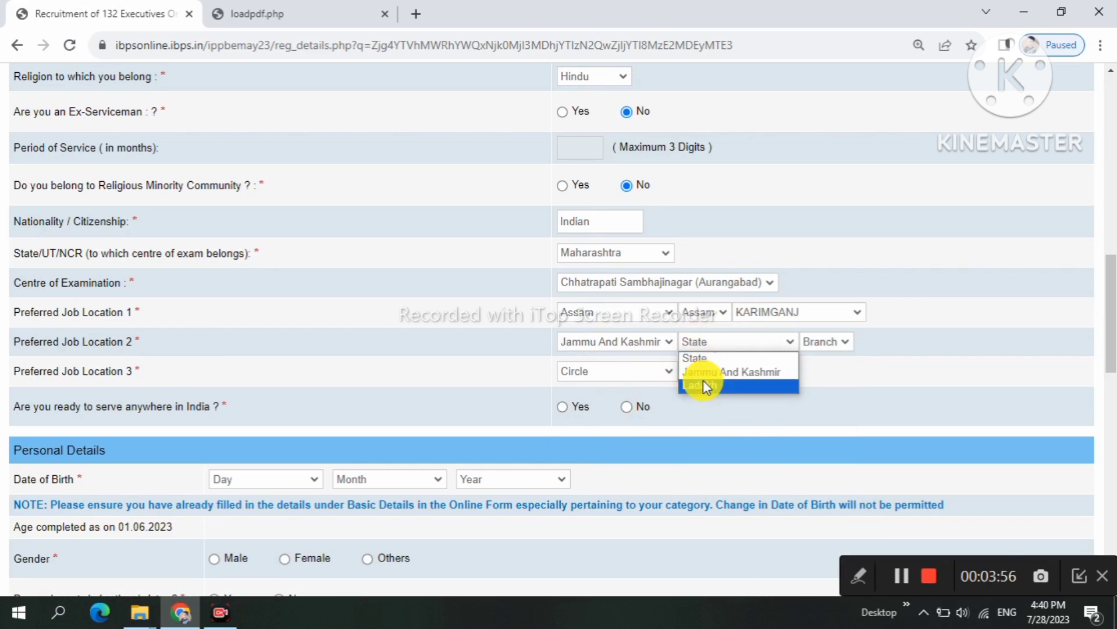
click(704, 380)
click(842, 342)
click(828, 371)
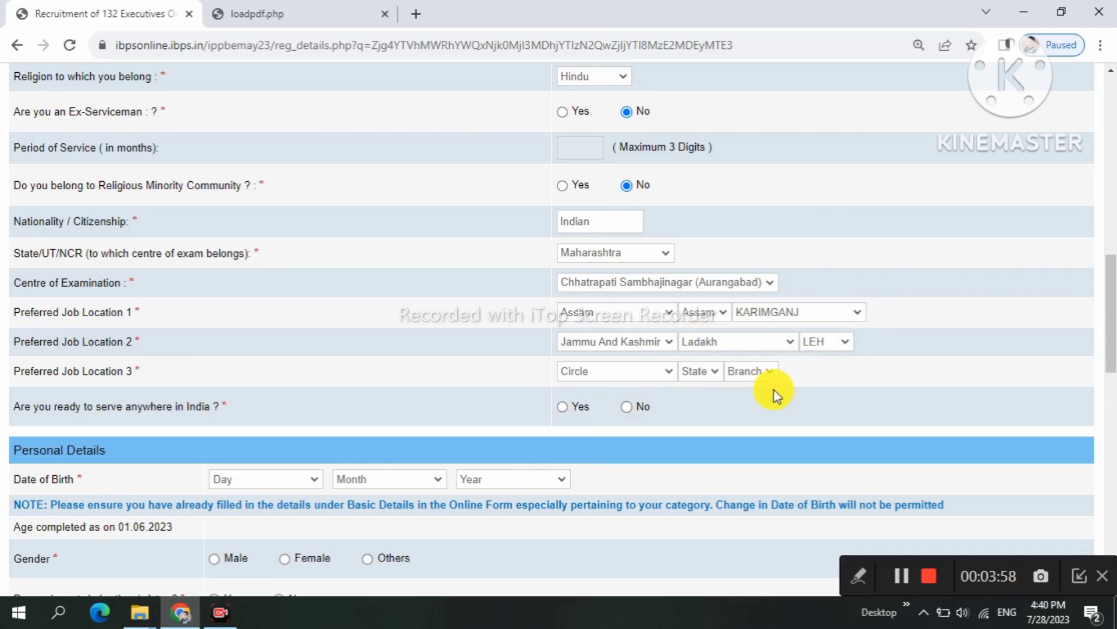
Step: Set preferred job location 3 to North East circle, Mizoram state, CHAMPHAI
click(622, 372)
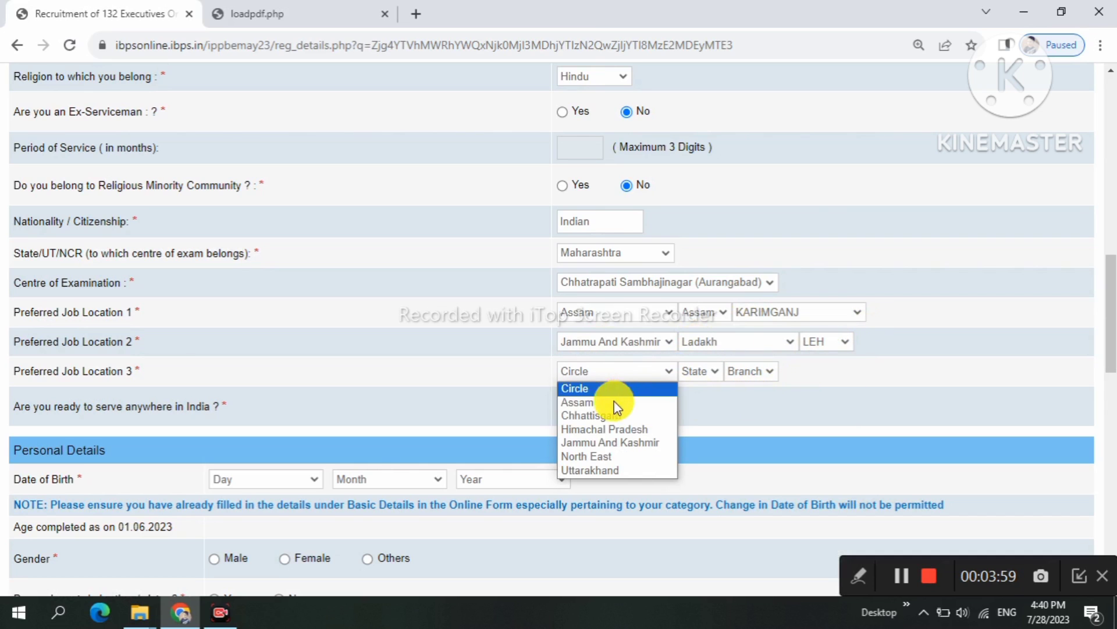
click(619, 458)
click(711, 373)
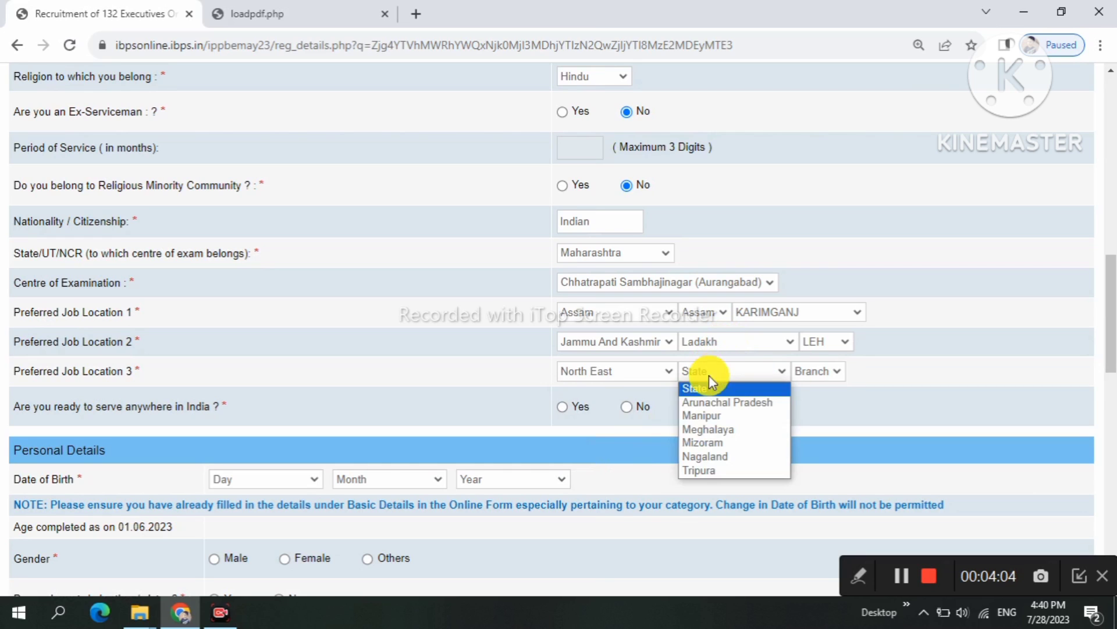
click(780, 419)
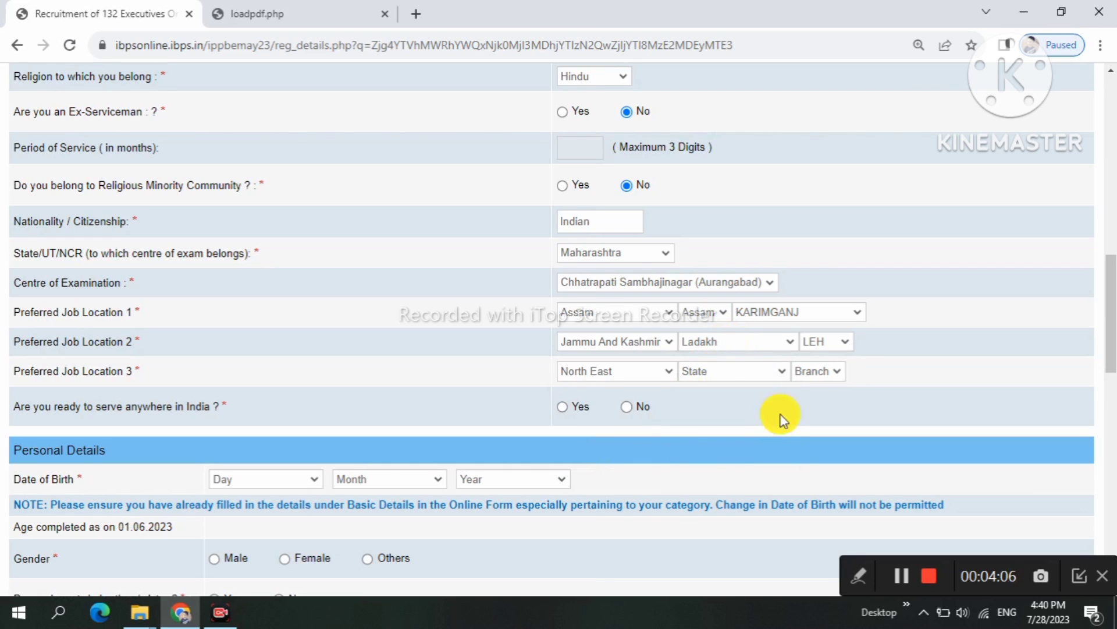
click(813, 368)
click(818, 415)
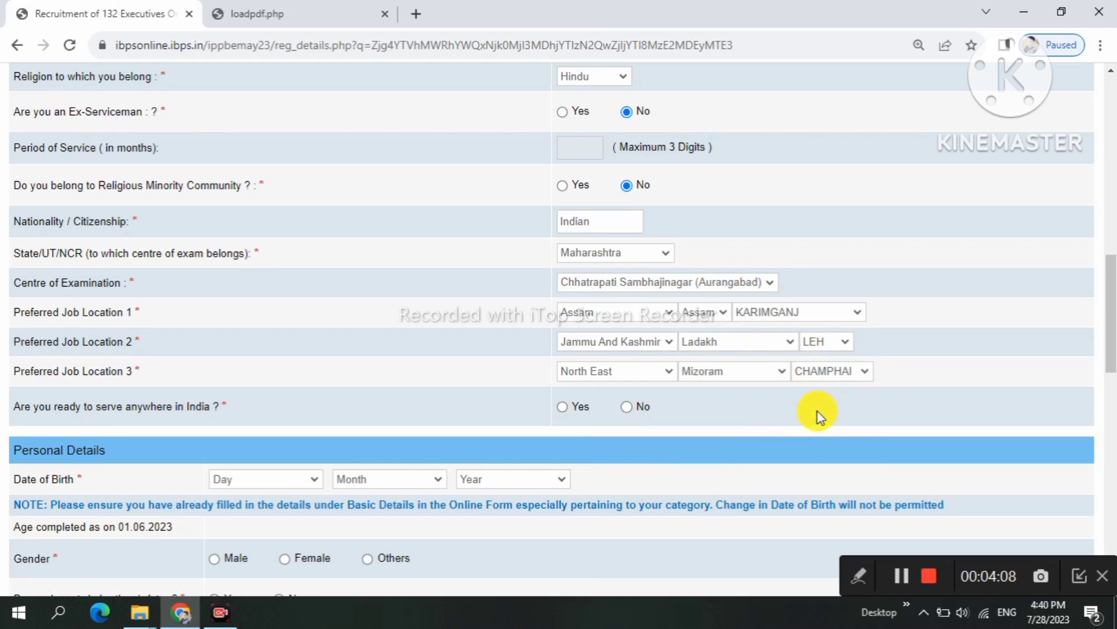
scroll(232, 338, down, 2)
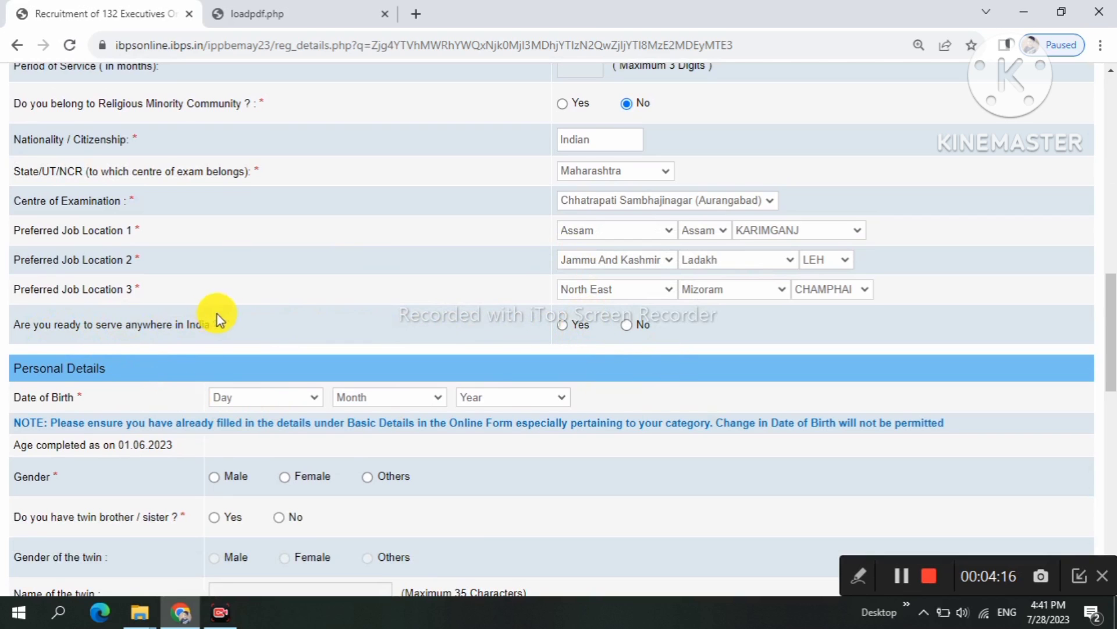
Step: Answer No to serving anywhere in India and check the date-of-birth fields
click(563, 324)
click(627, 325)
scroll(628, 324, down, 1)
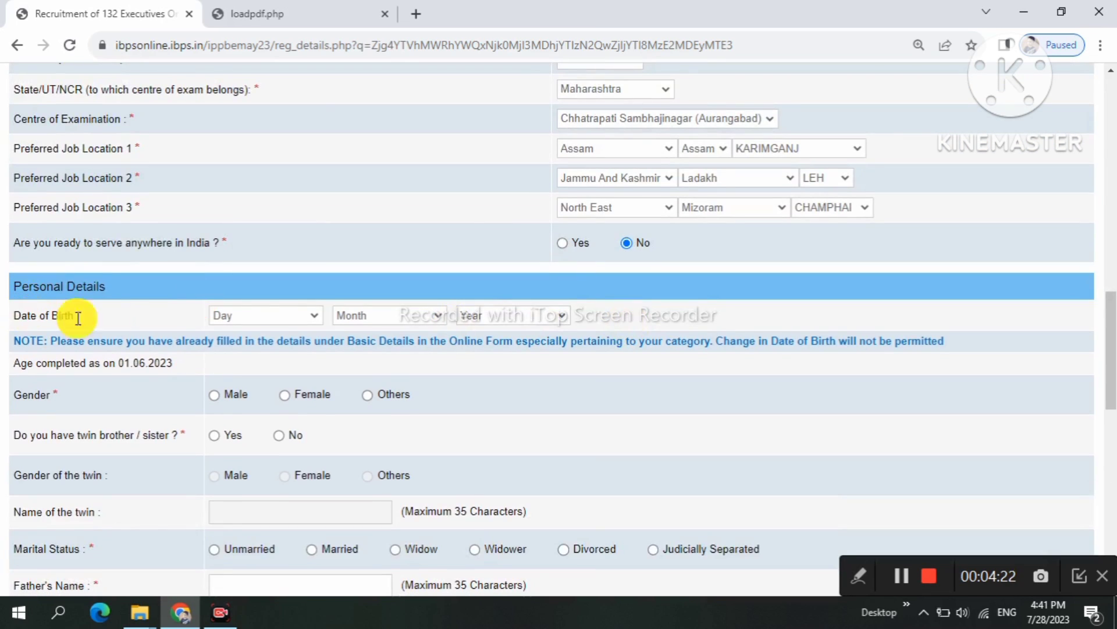
click(256, 314)
click(338, 317)
click(456, 319)
click(508, 316)
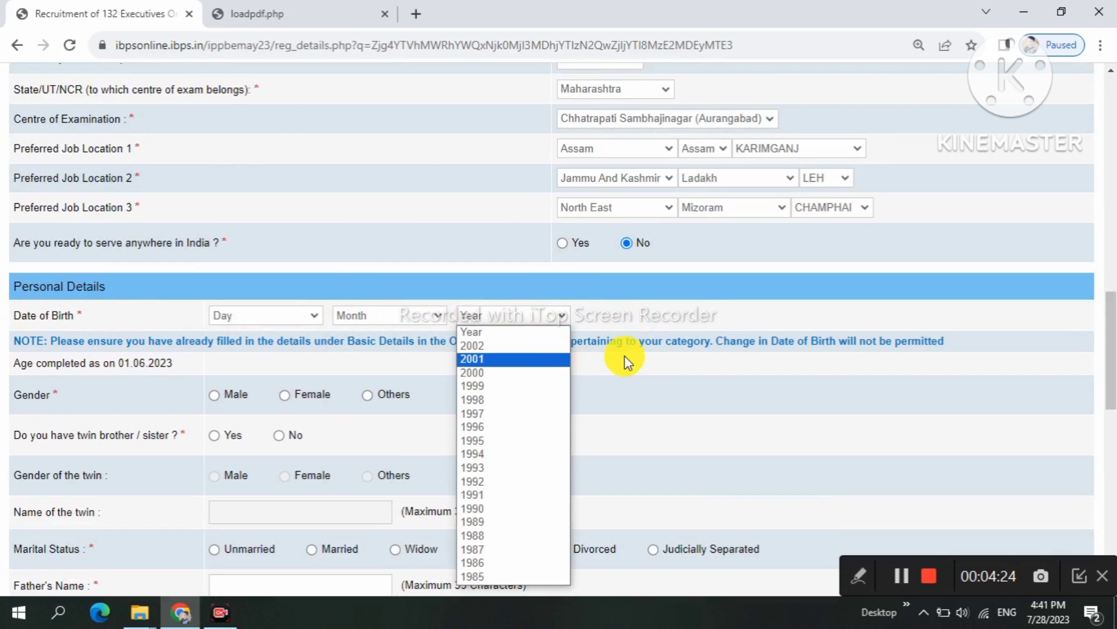
scroll(623, 355, down, 1)
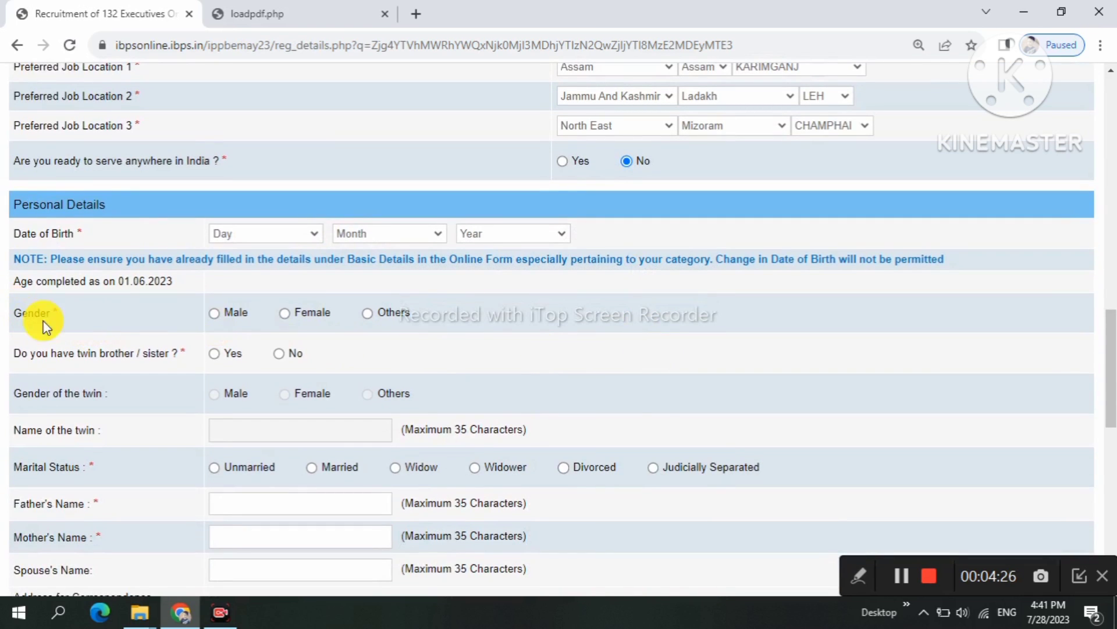
Step: Set gender to Male, having a twin to No, and marital status to Unmarried
click(236, 314)
scroll(235, 314, down, 1)
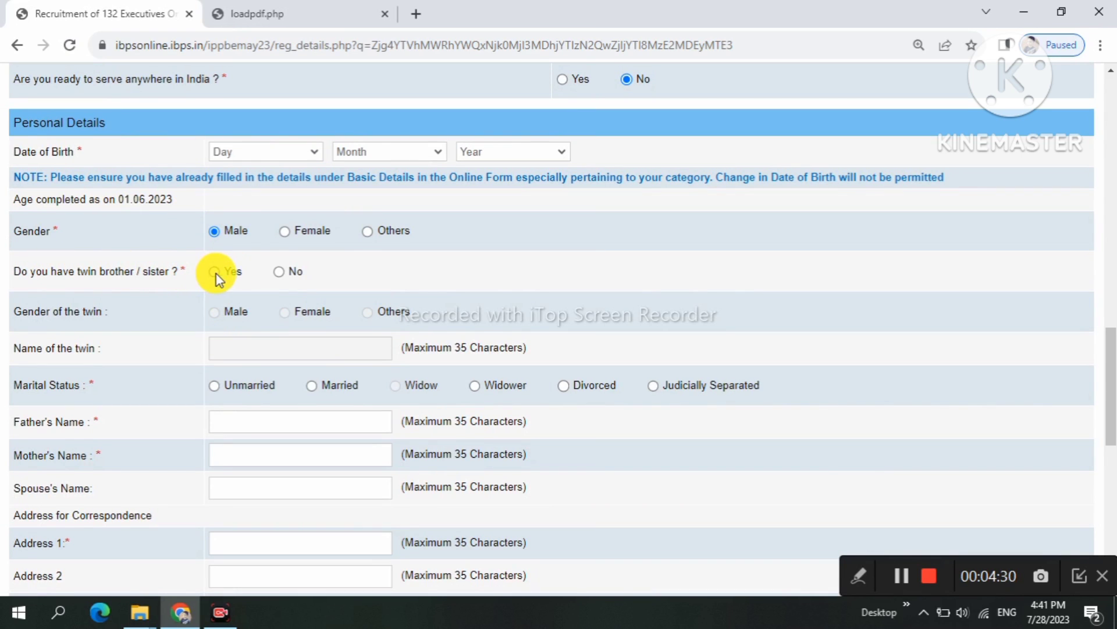
click(279, 271)
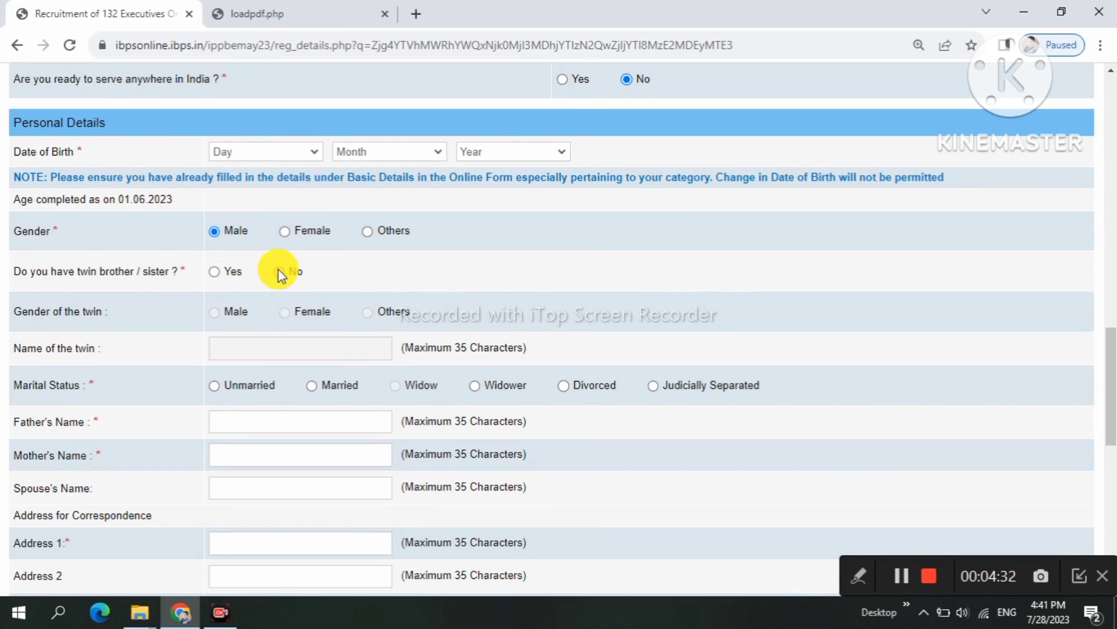
scroll(382, 274, down, 2)
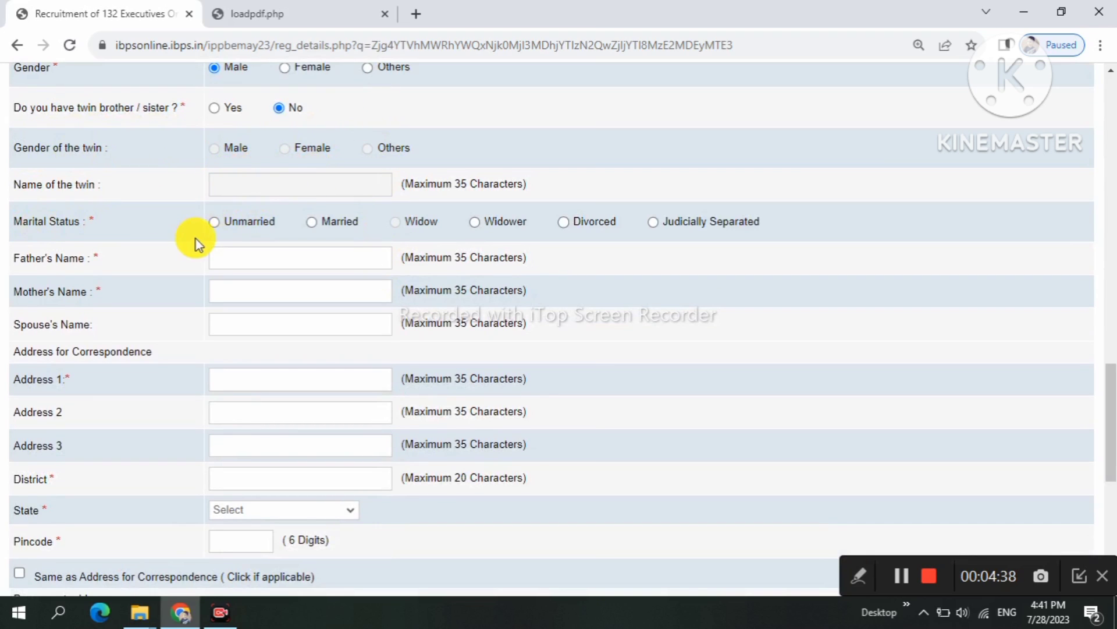
click(214, 223)
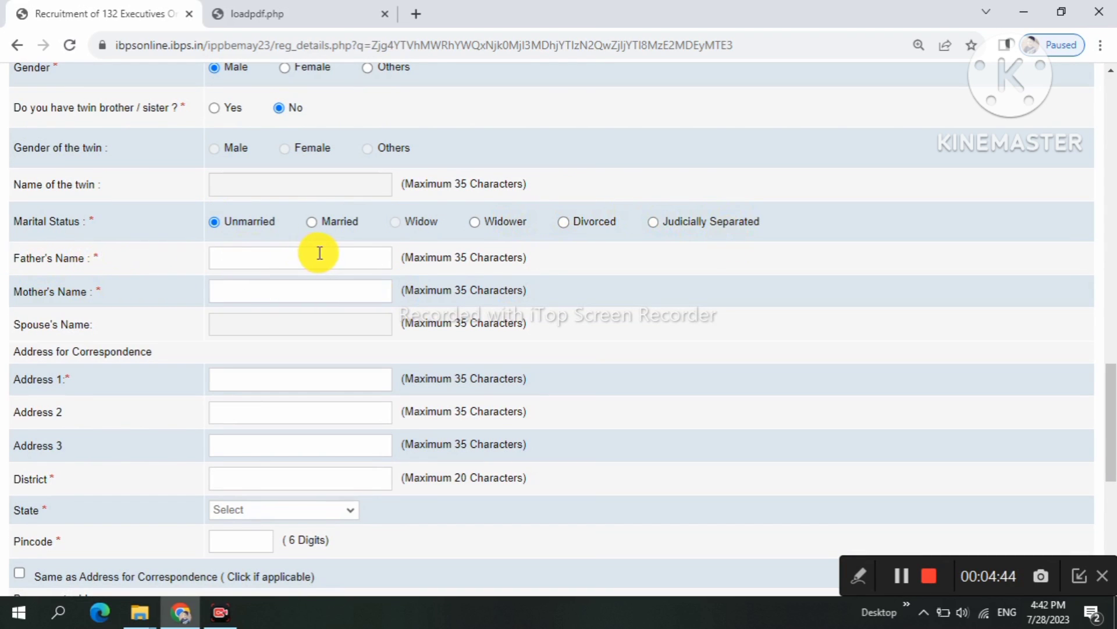
scroll(318, 251, down, 1)
Step: Enter the mother's name and set the correspondence address state to MAHARASHTRA
click(245, 209)
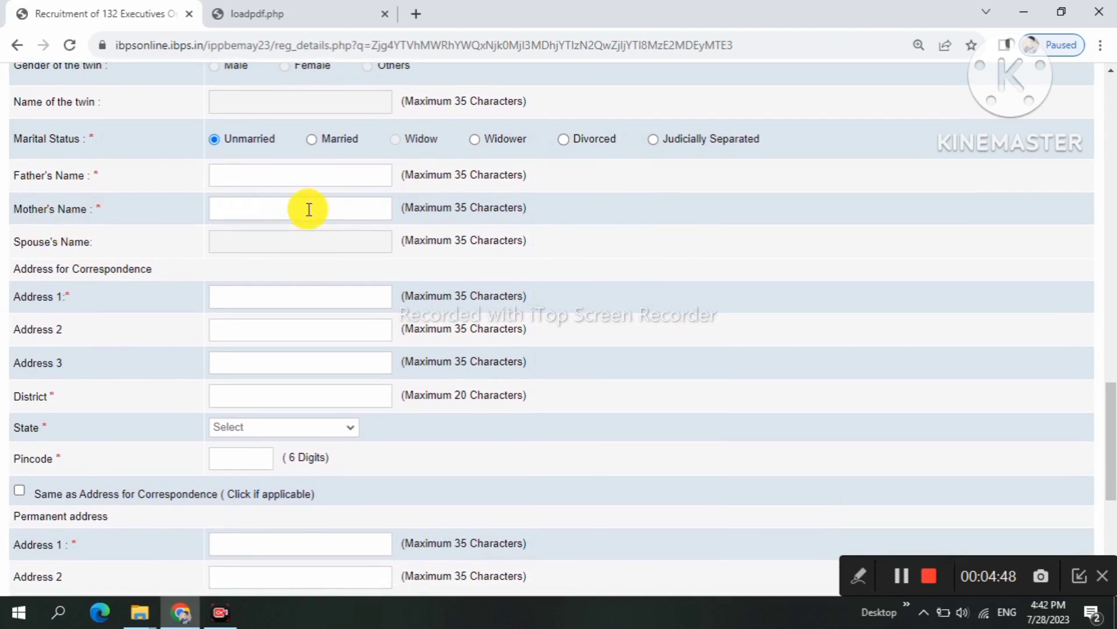
scroll(307, 207, down, 1)
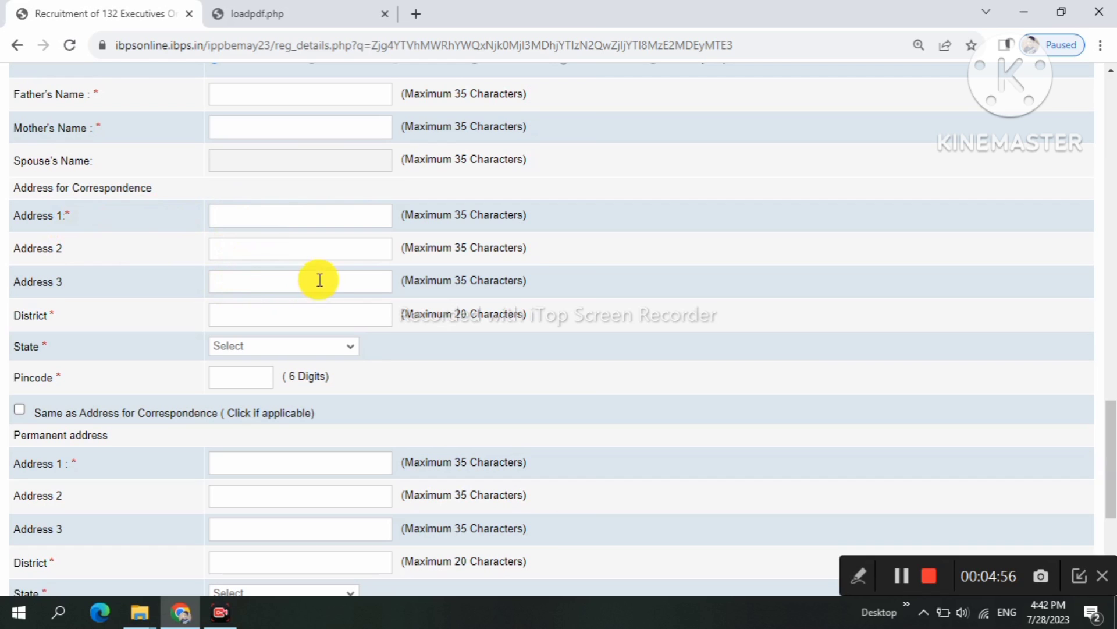
scroll(299, 279, down, 1)
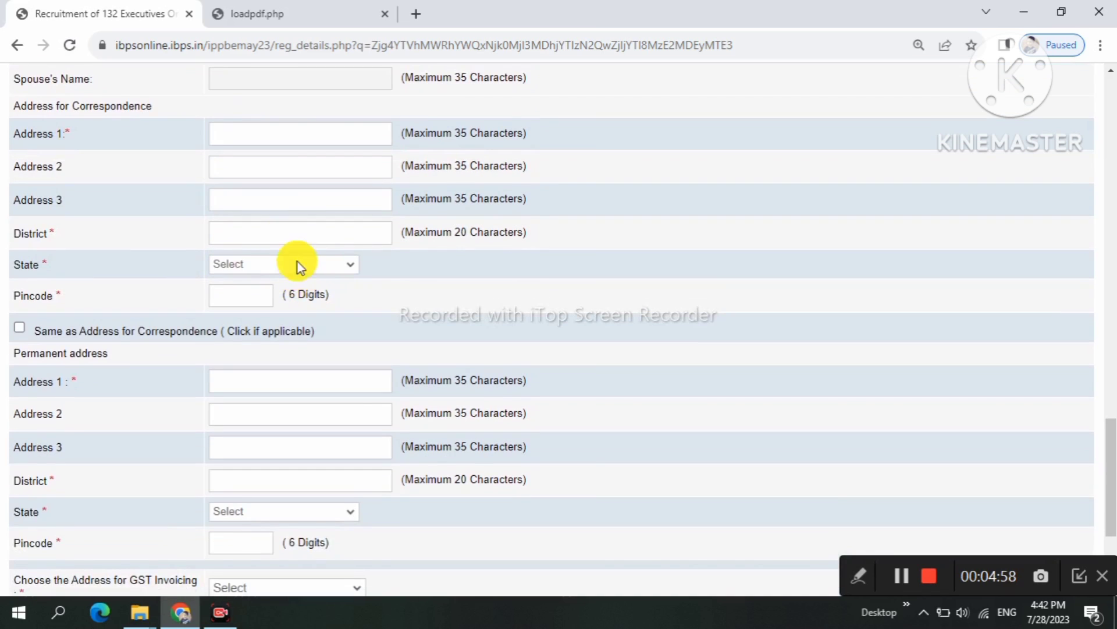
click(250, 263)
scroll(267, 419, down, 3)
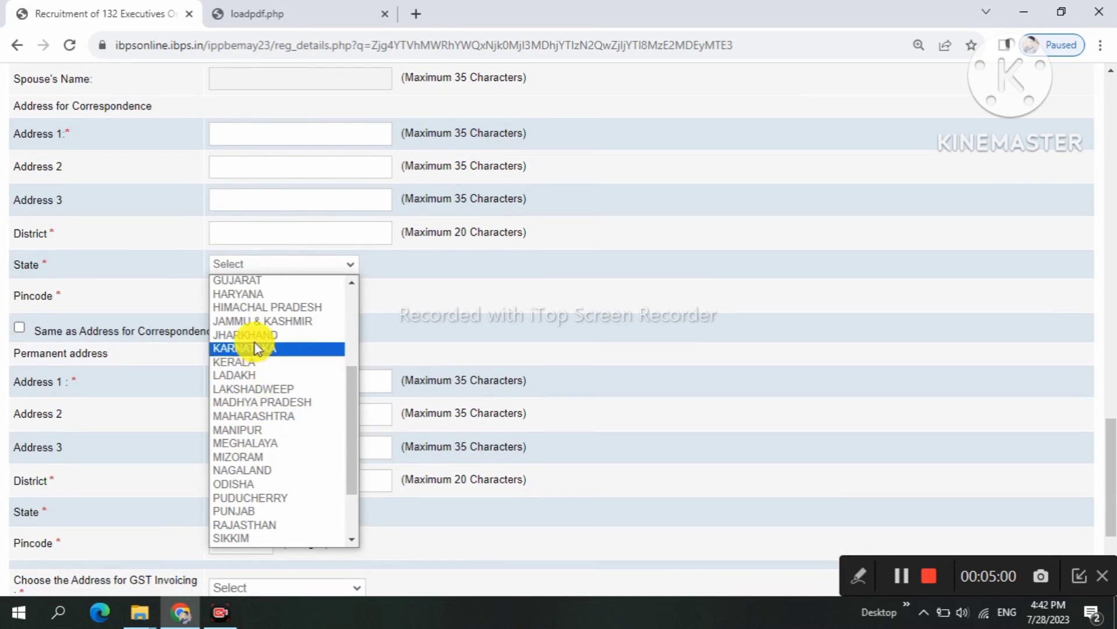
click(271, 415)
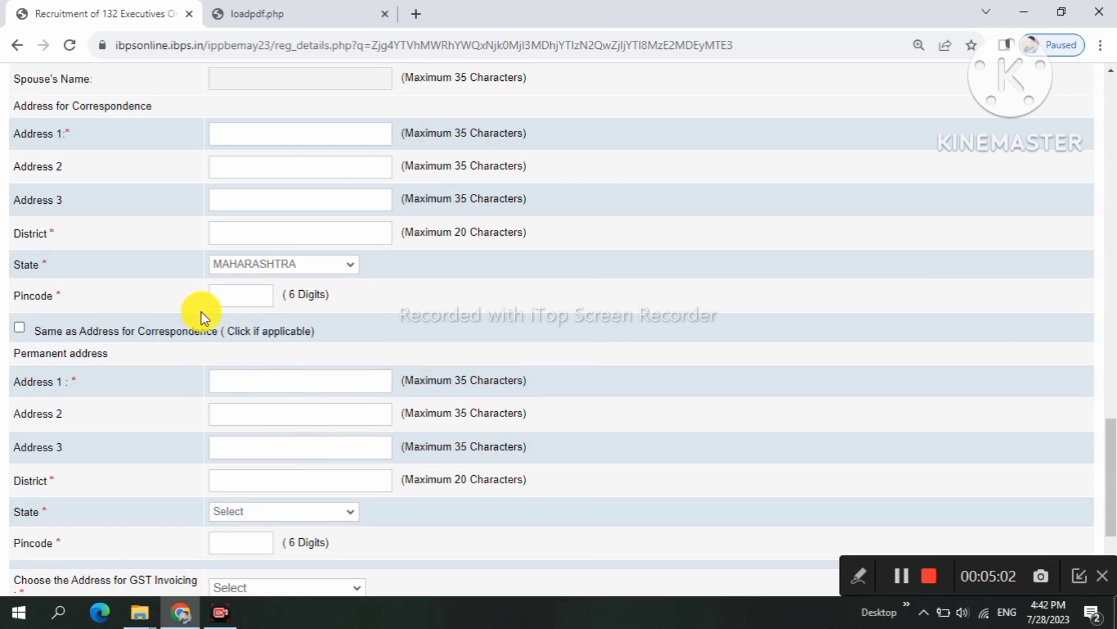
Step: Mark the permanent address as same as the correspondence address
scroll(166, 288, down, 1)
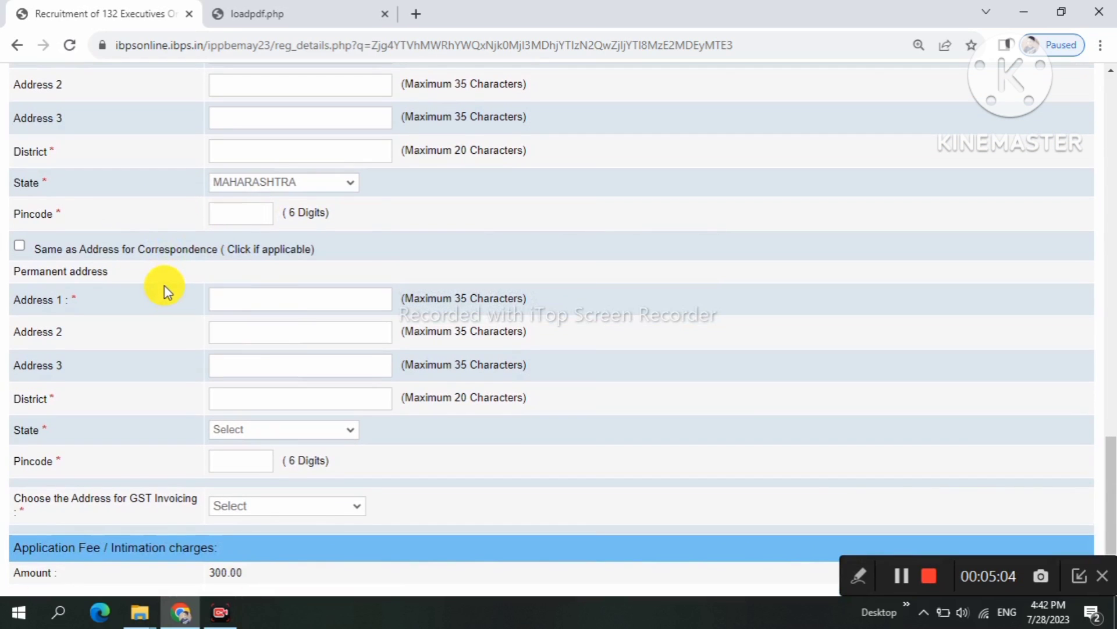
click(75, 248)
scroll(117, 244, up, 3)
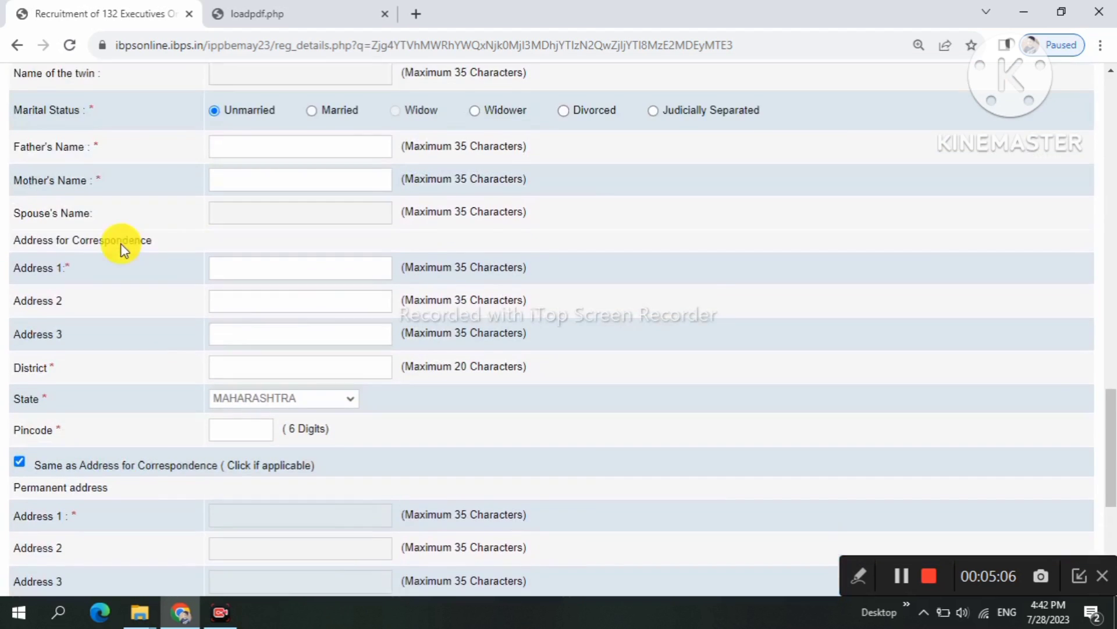
scroll(130, 225, down, 2)
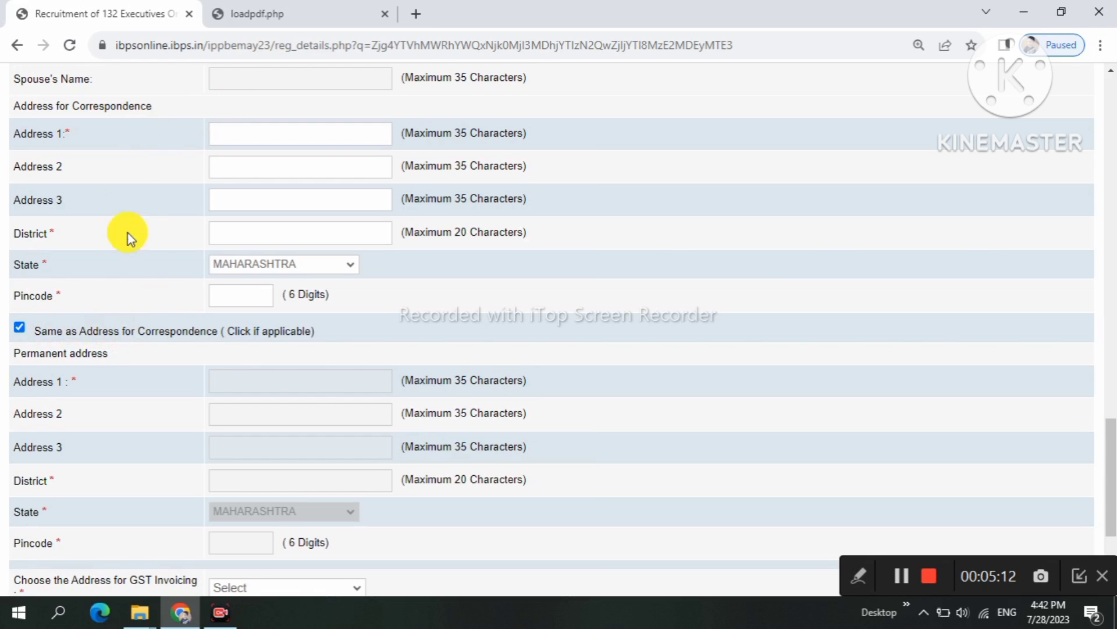
scroll(306, 389, down, 3)
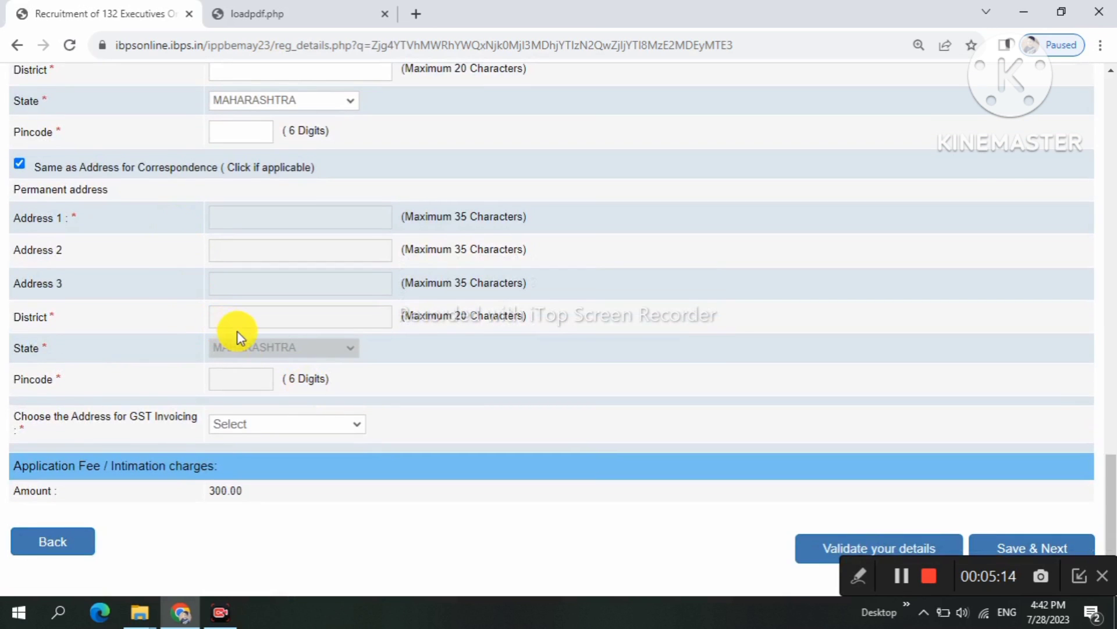
scroll(237, 333, down, 1)
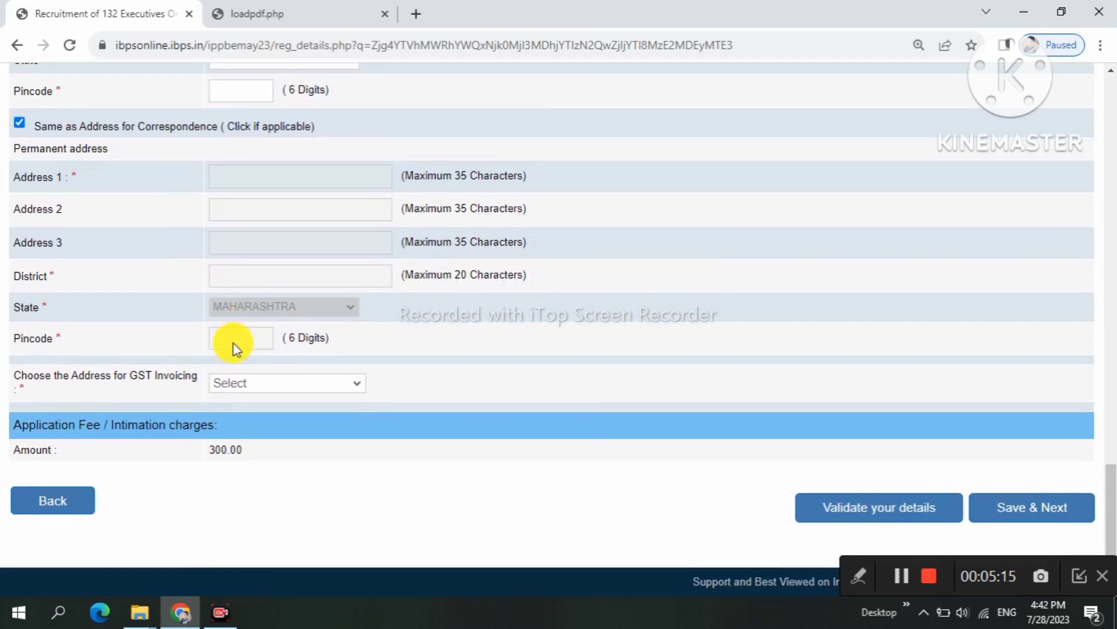
Step: Choose Correspondence Address as the GST invoicing address
click(222, 383)
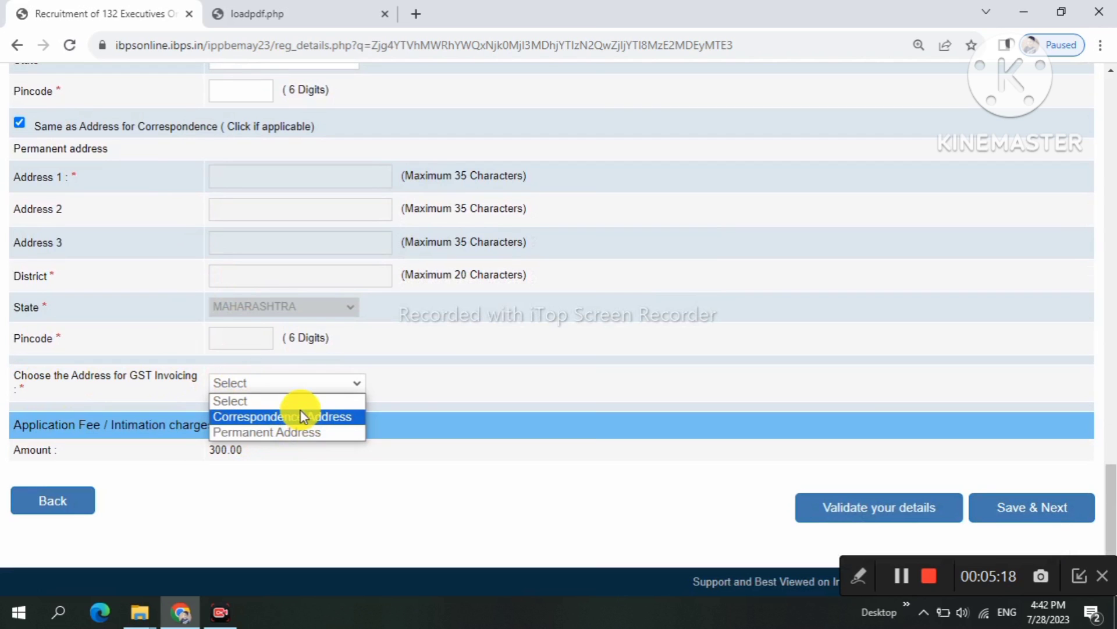
click(422, 385)
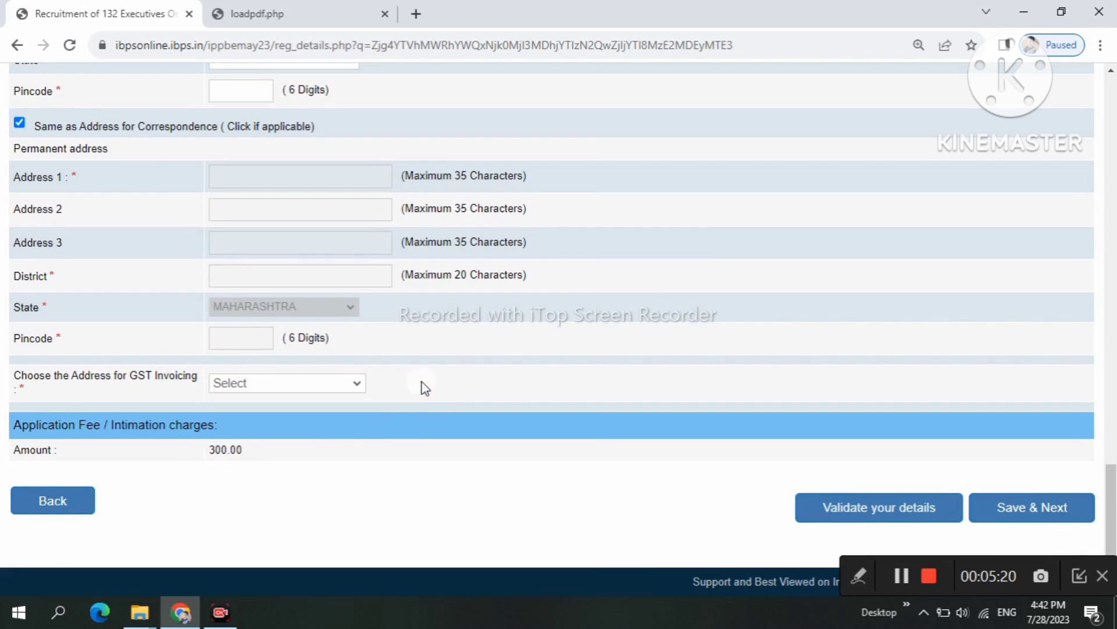
click(332, 381)
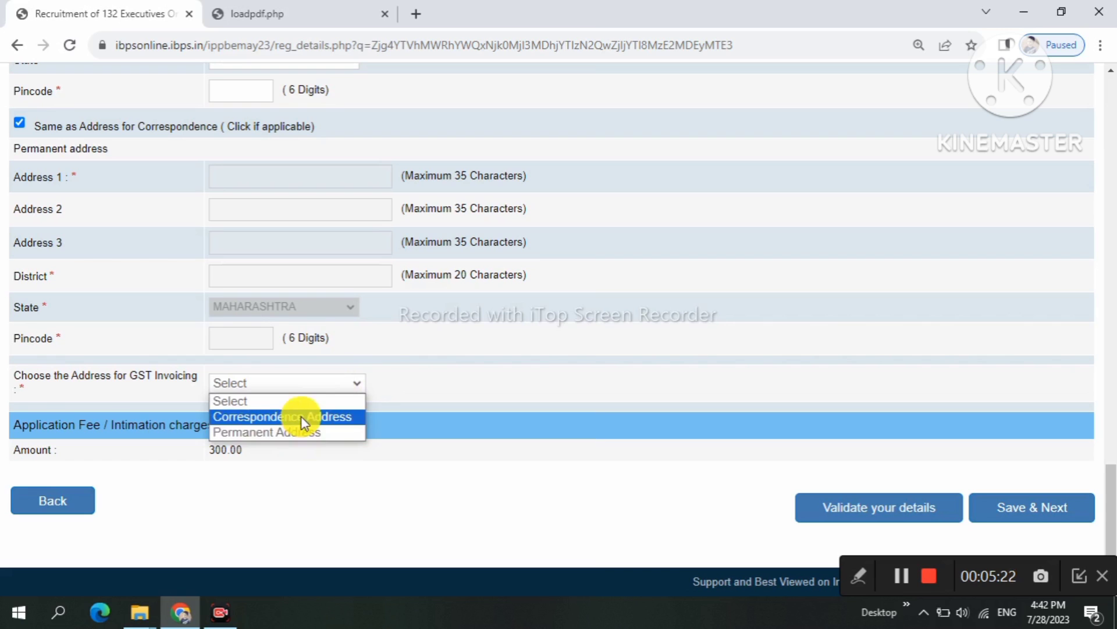
click(302, 417)
scroll(667, 445, down, 1)
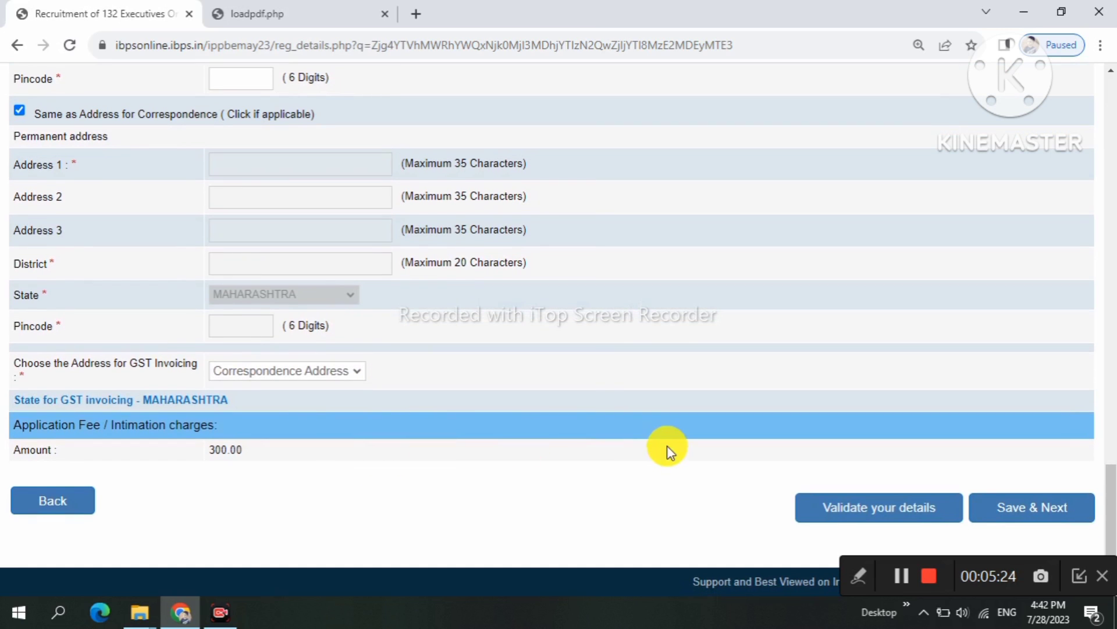
Step: Validate the details, acknowledge 'Verified Successfully', and save to reach the Qualification tab
click(920, 522)
drag(391, 108, 504, 107)
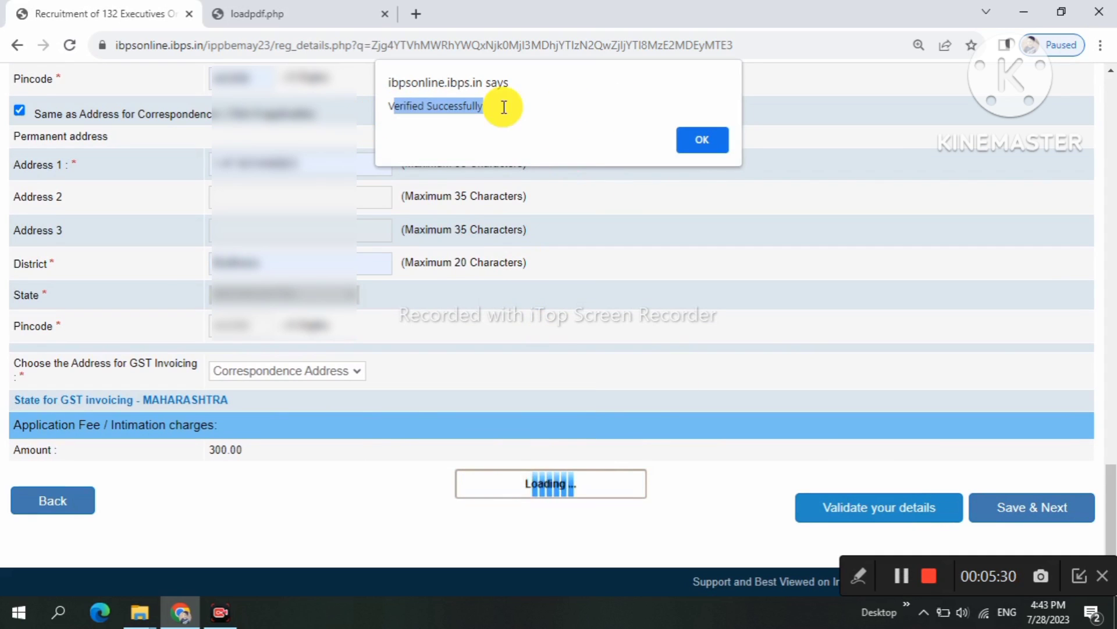
click(711, 138)
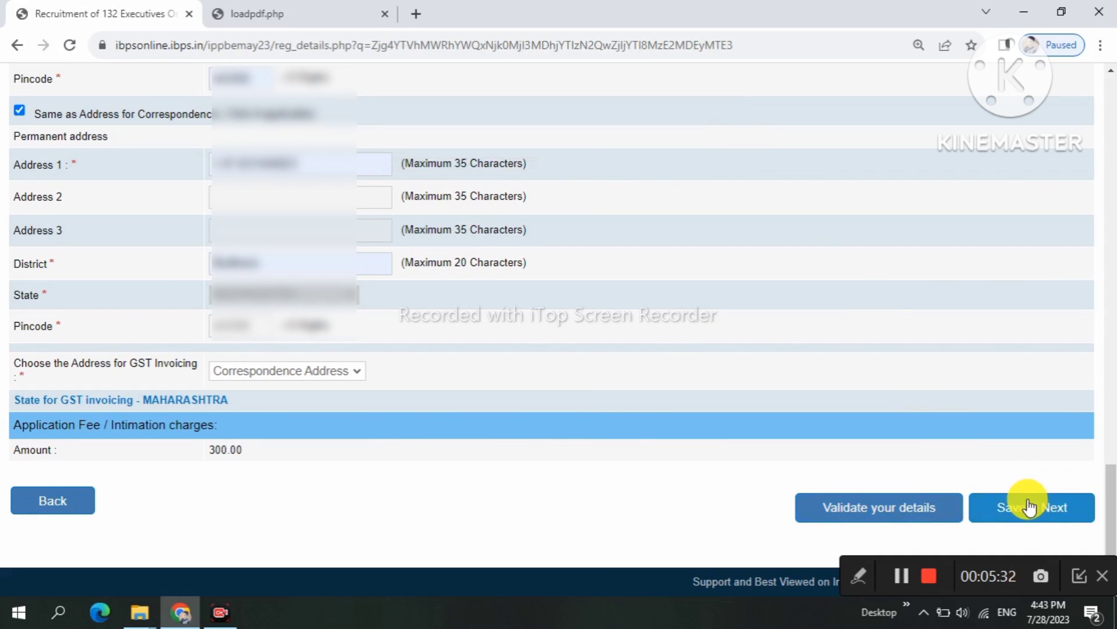
click(1063, 508)
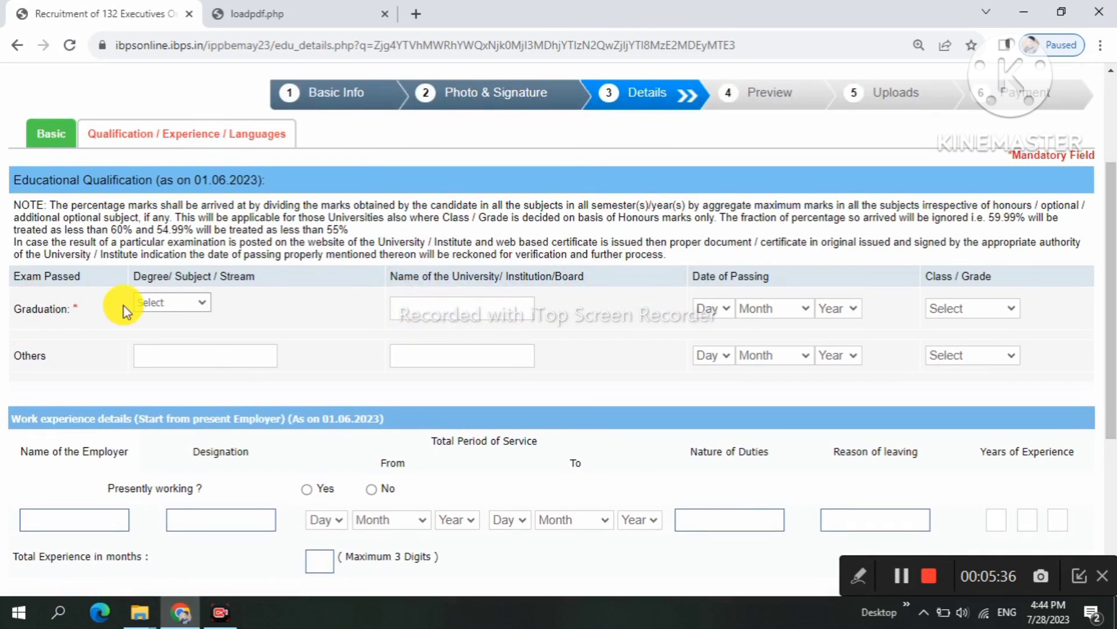
Step: Choose Arts as the graduation stream and set the passing day to 20
click(177, 301)
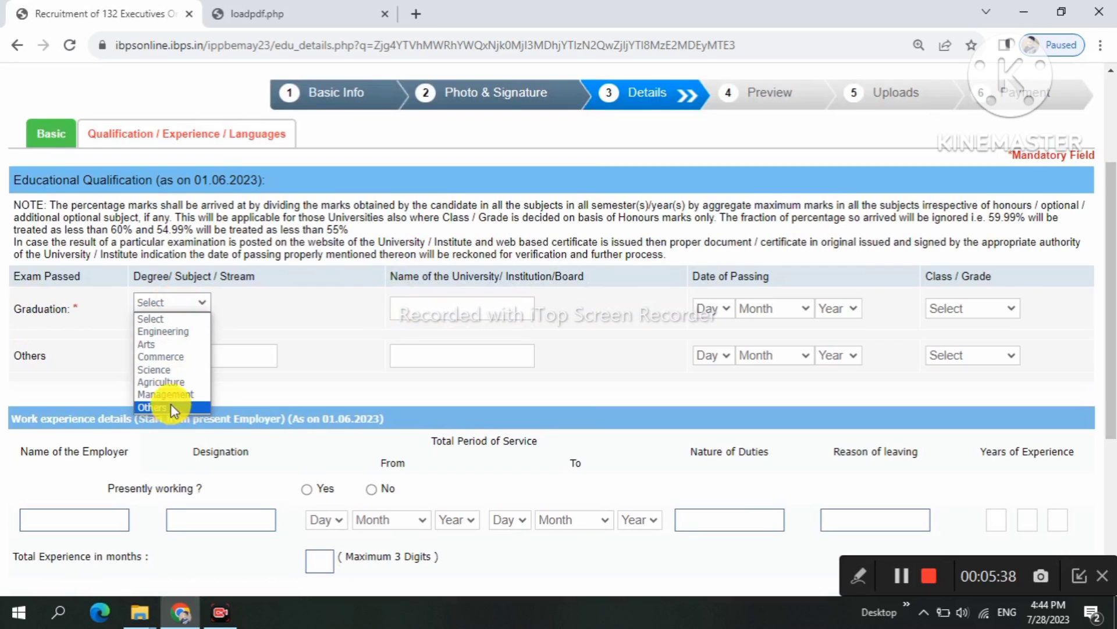
click(169, 346)
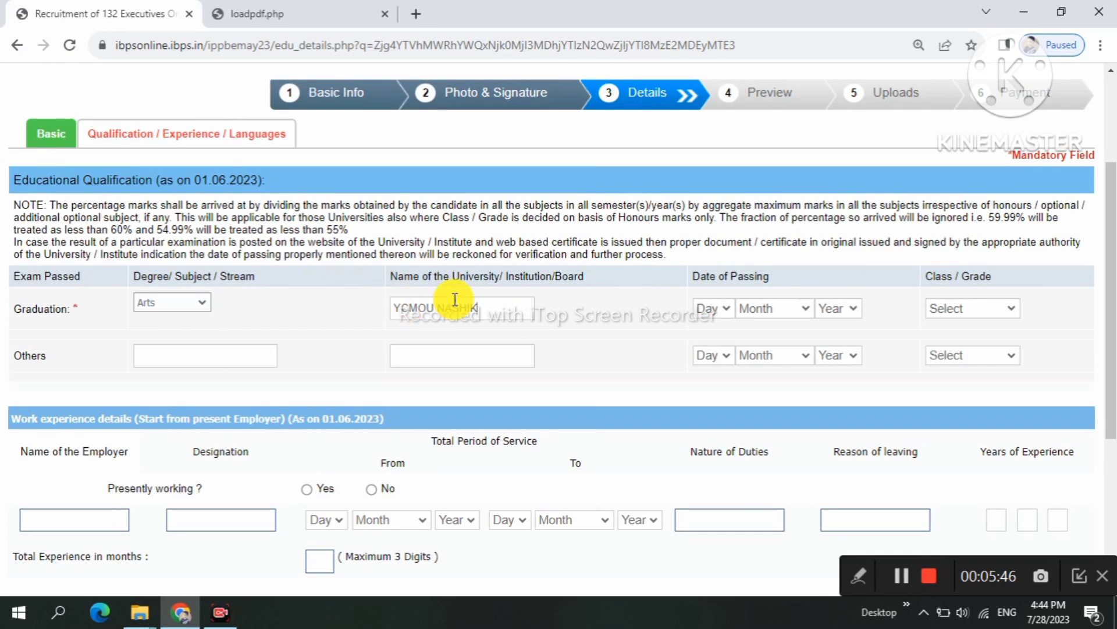
click(711, 315)
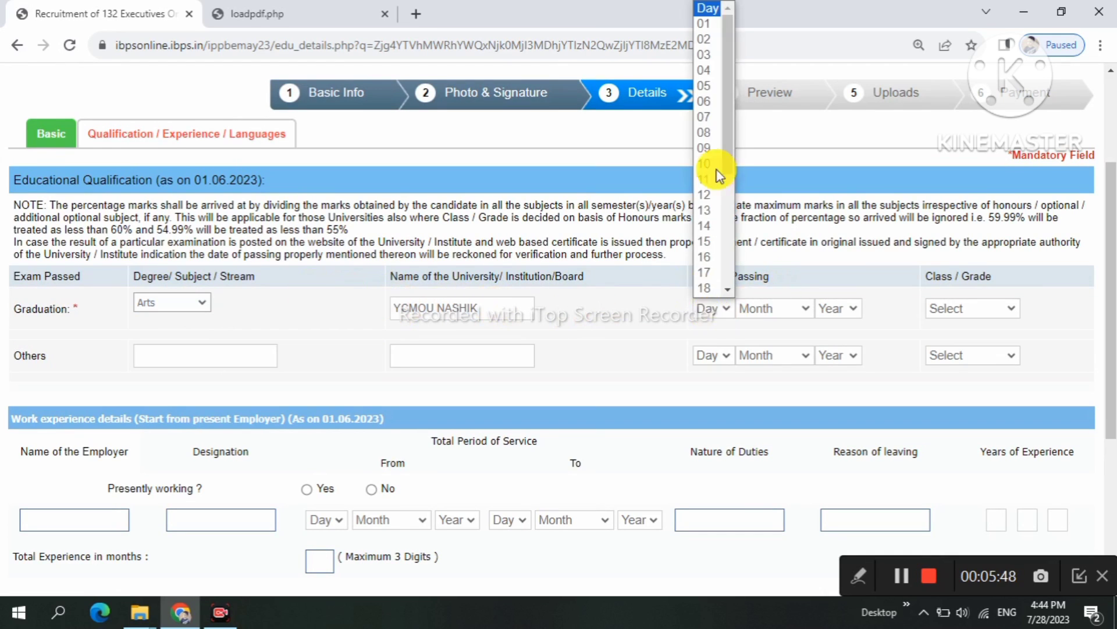
scroll(728, 222, down, 3)
scroll(696, 241, up, 3)
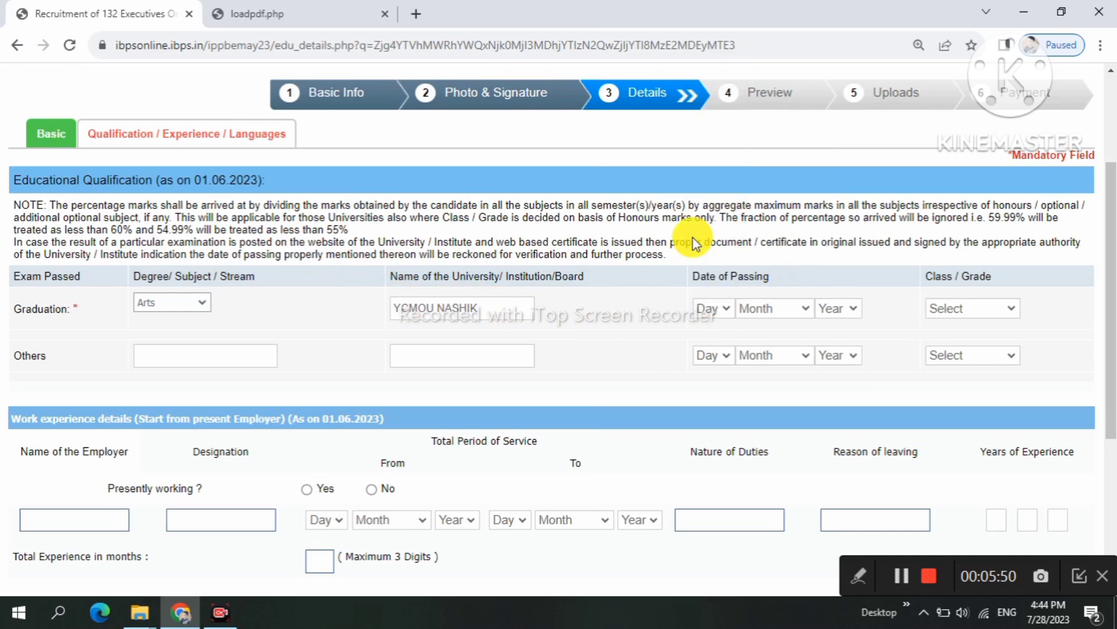
scroll(694, 214, down, 5)
click(700, 229)
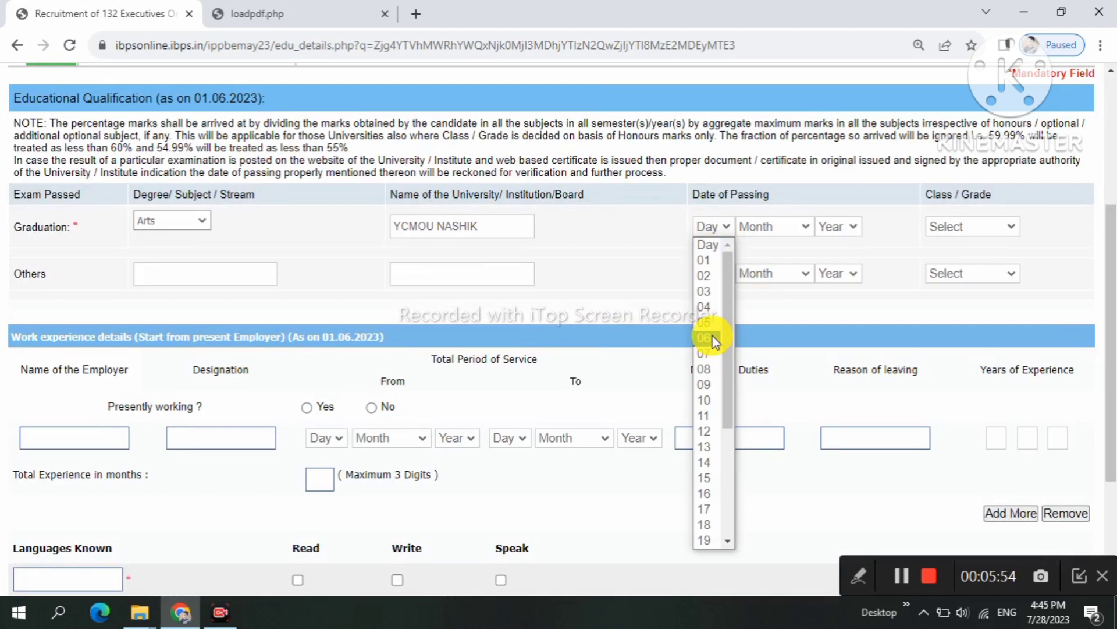
scroll(713, 344, down, 4)
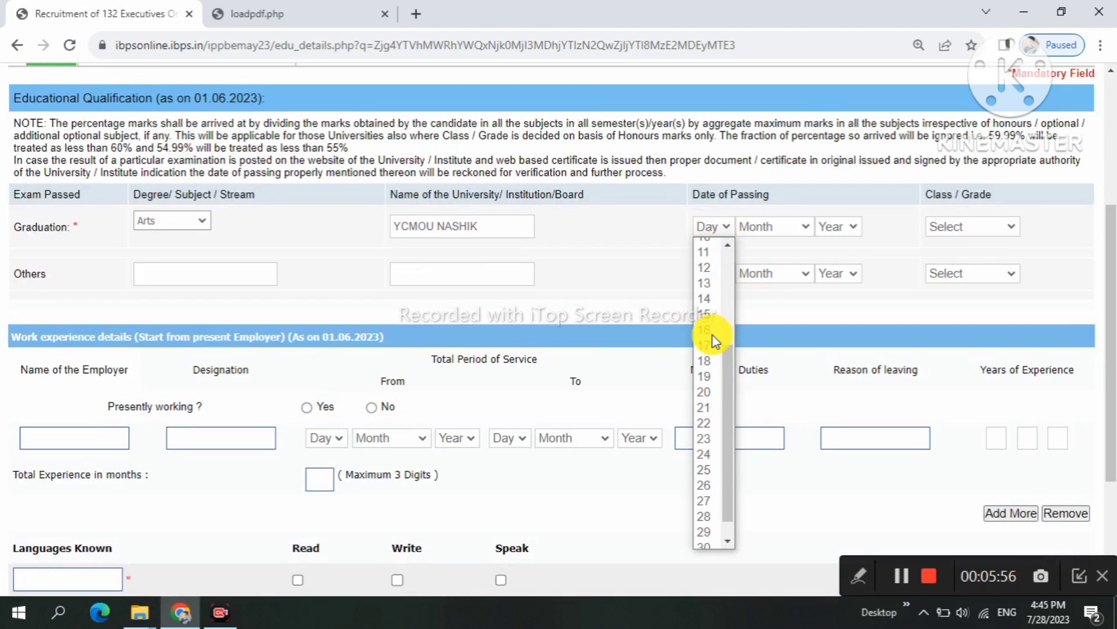
click(704, 391)
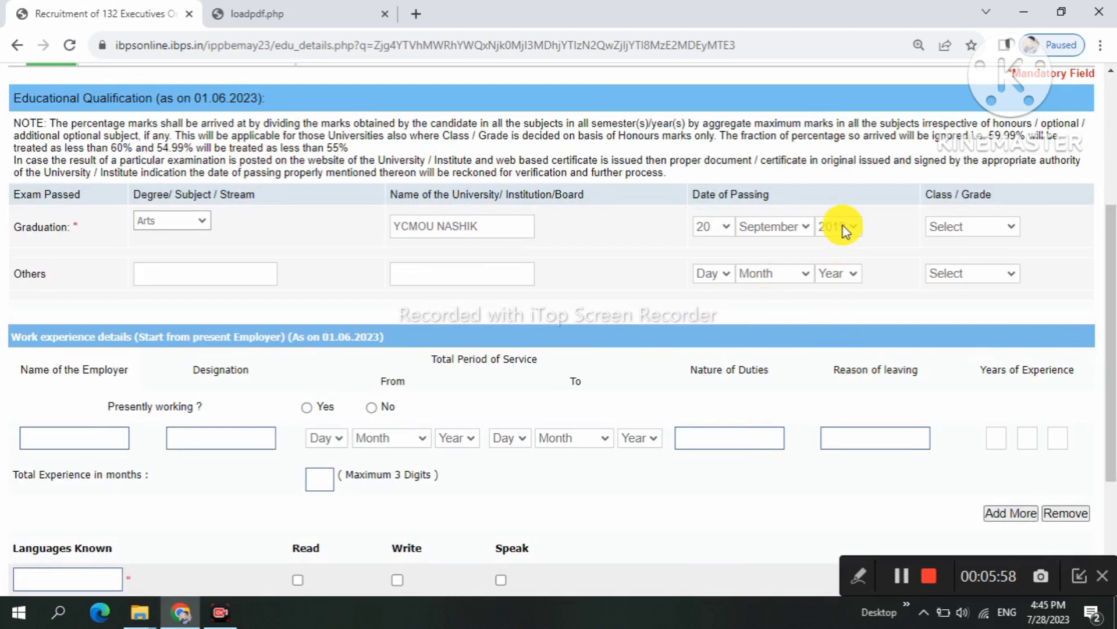
Step: Set the graduation Class/Grade to First Class
click(997, 233)
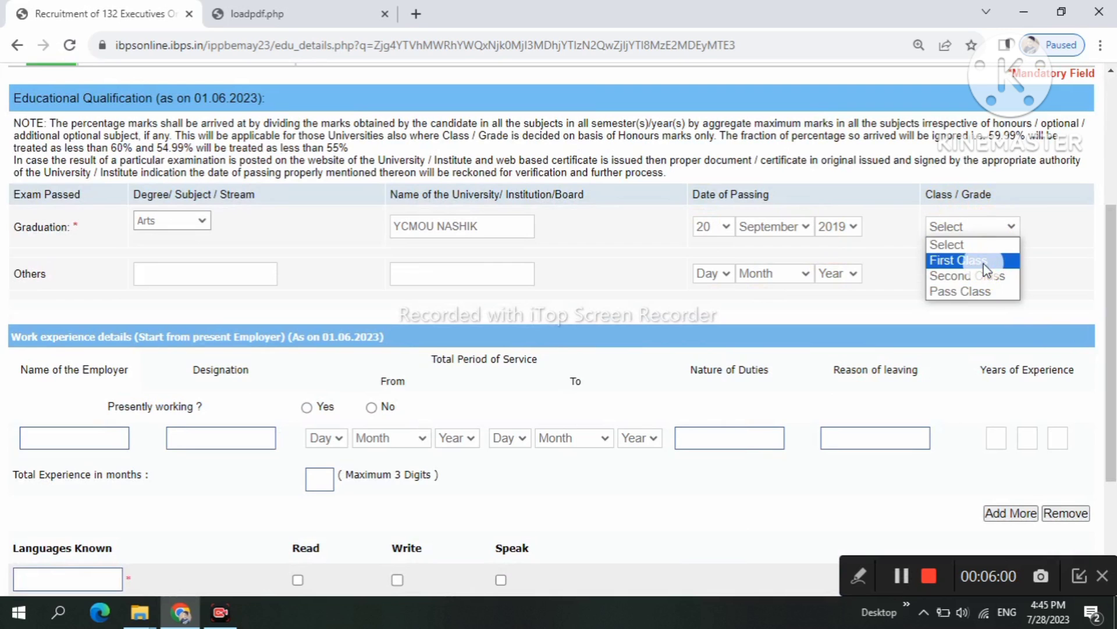
click(980, 259)
scroll(910, 268, down, 1)
Step: Mark Marathi and English as languages read, written and spoken
scroll(907, 263, down, 3)
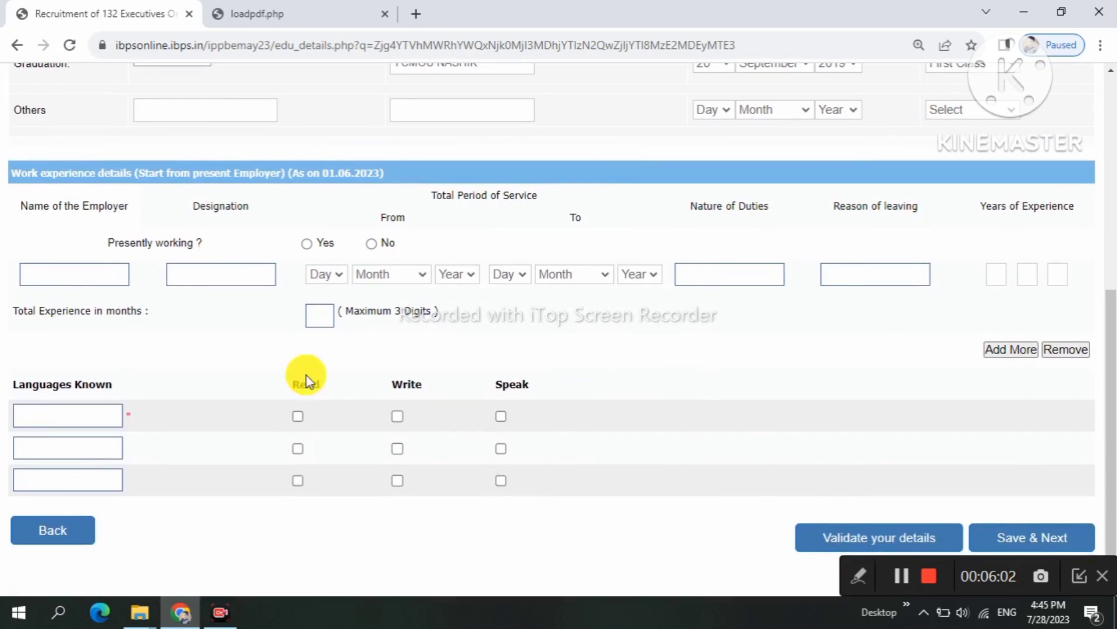
scroll(220, 211, down, 1)
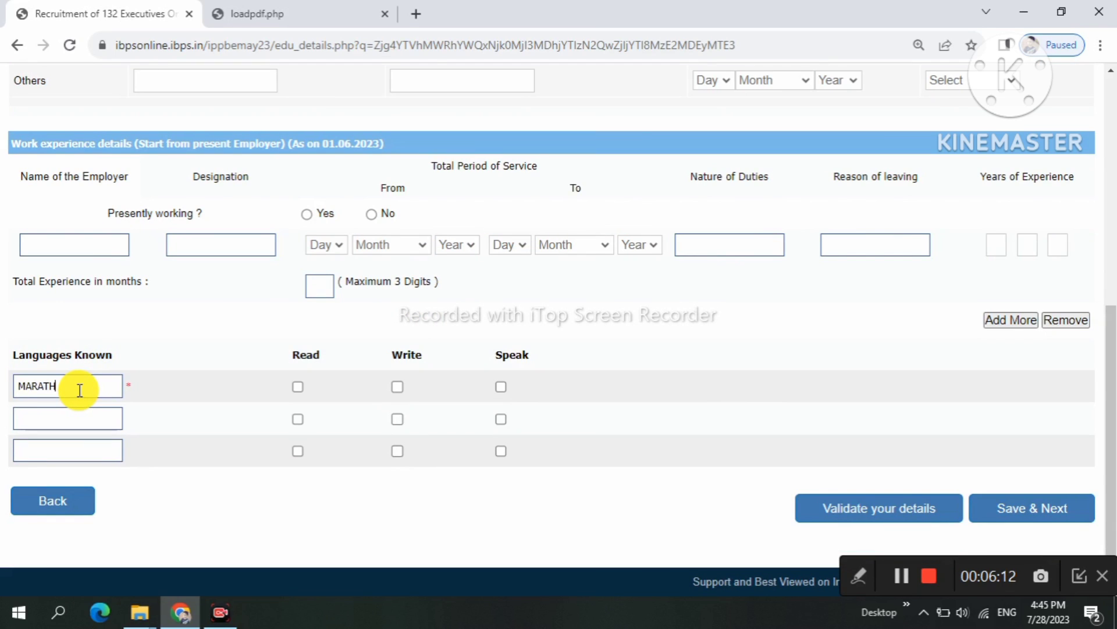
click(298, 388)
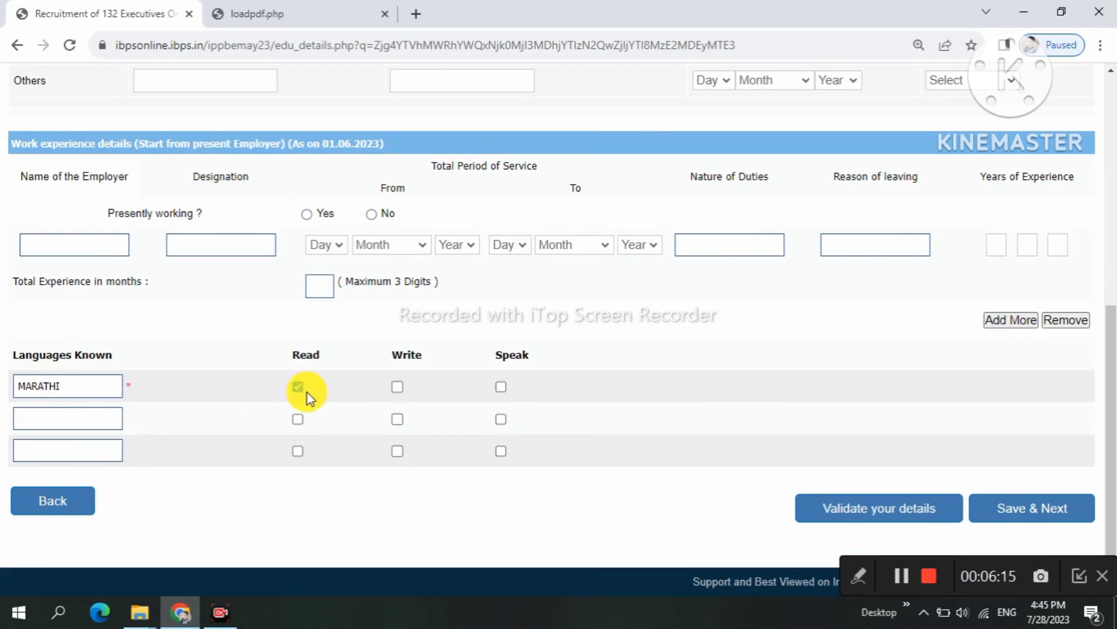
click(502, 387)
click(99, 411)
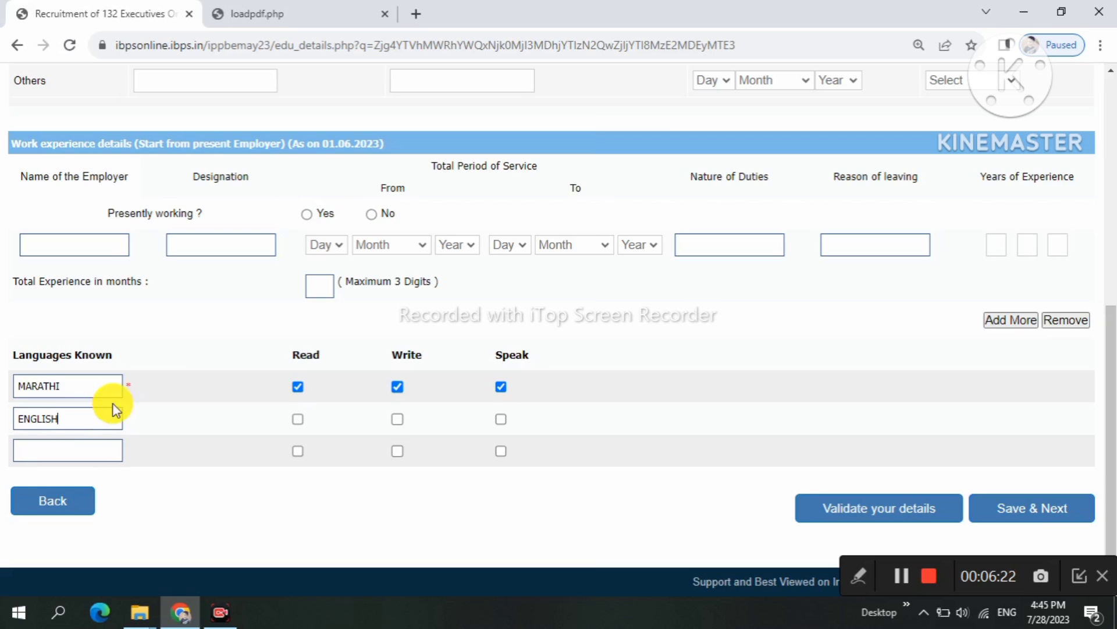
click(399, 420)
click(500, 419)
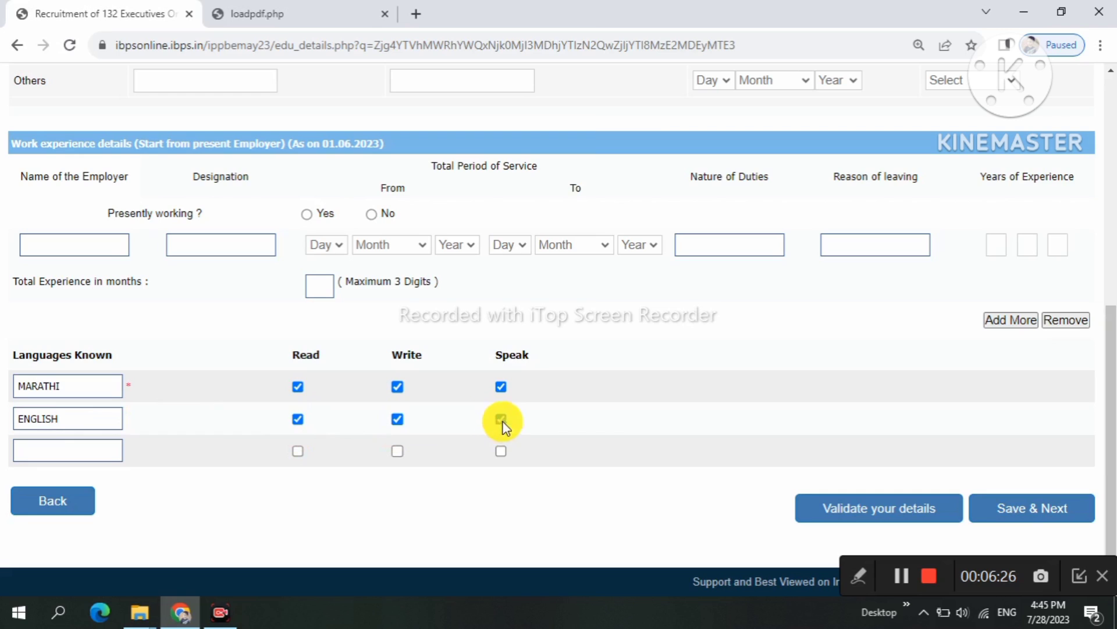
Step: Validate the details, dismiss the Verified Successfully alert, and Save & Next to the preview
click(896, 518)
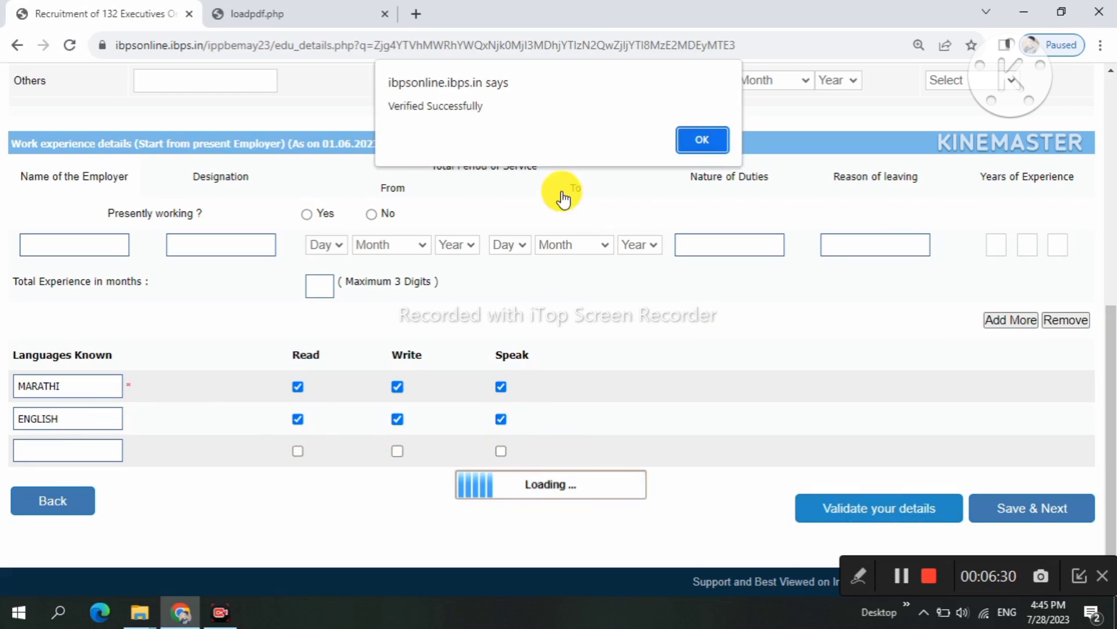
drag(412, 106, 668, 140)
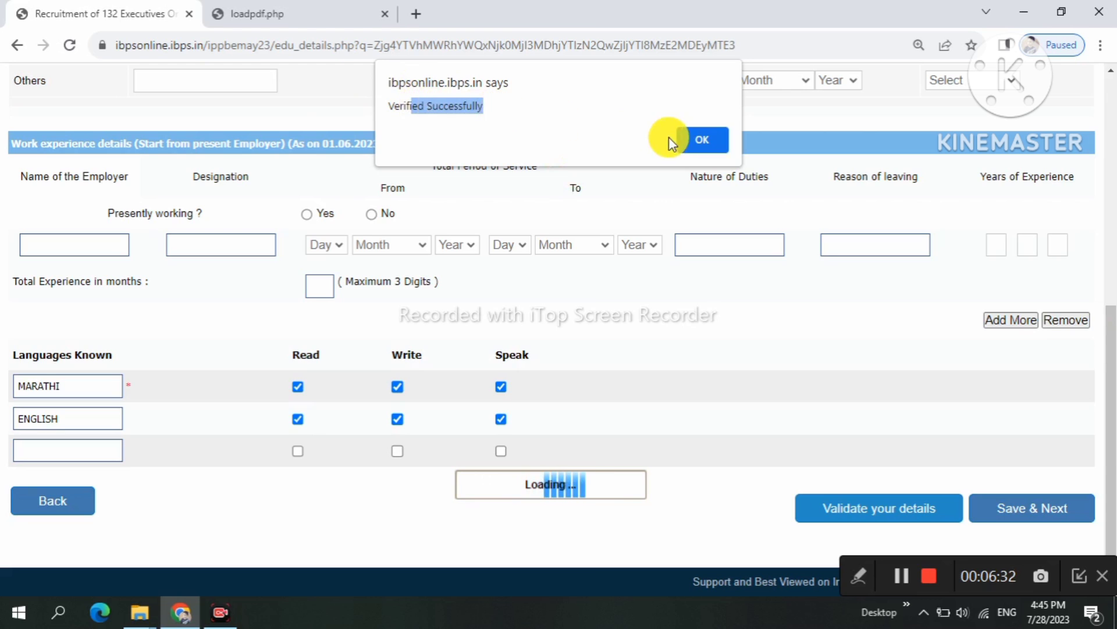
click(717, 143)
click(1046, 510)
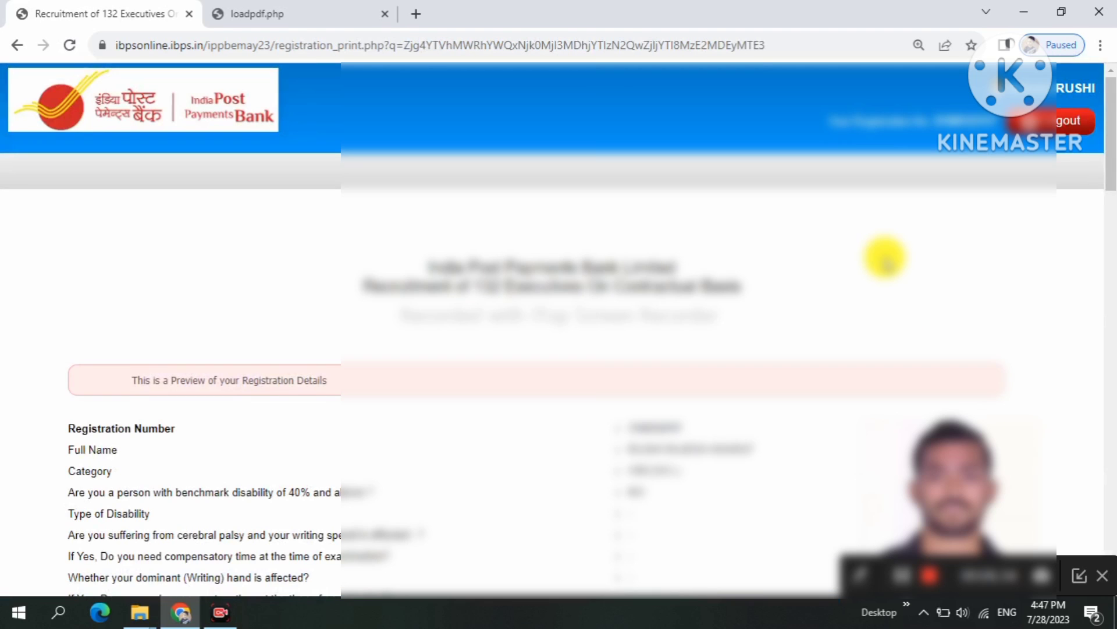
Step: Review the registration preview down to the declaration and choose Complete Registration
scroll(886, 258, down, 20)
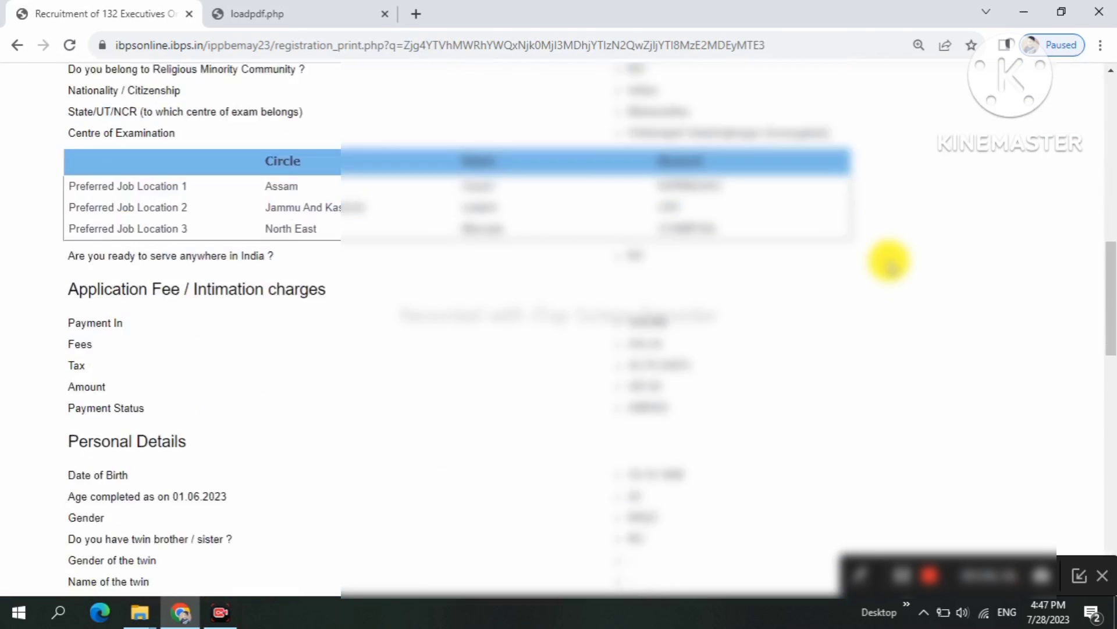
scroll(891, 265, down, 9)
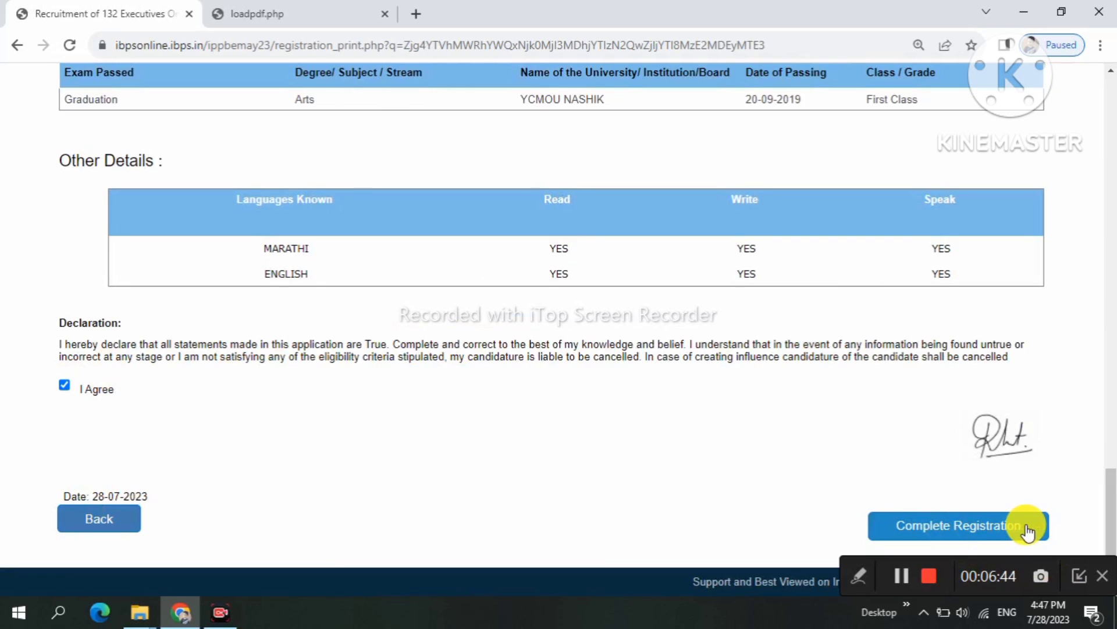
click(991, 531)
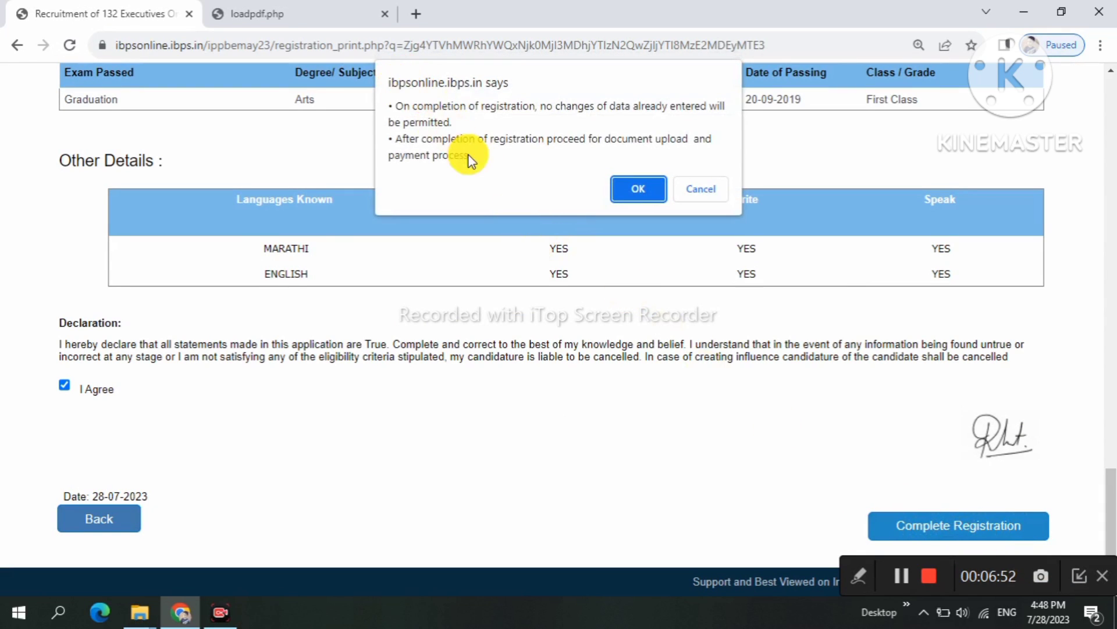
Step: Accept the no-further-changes warning, review the upload fields, and open the document upload guidelines
click(651, 190)
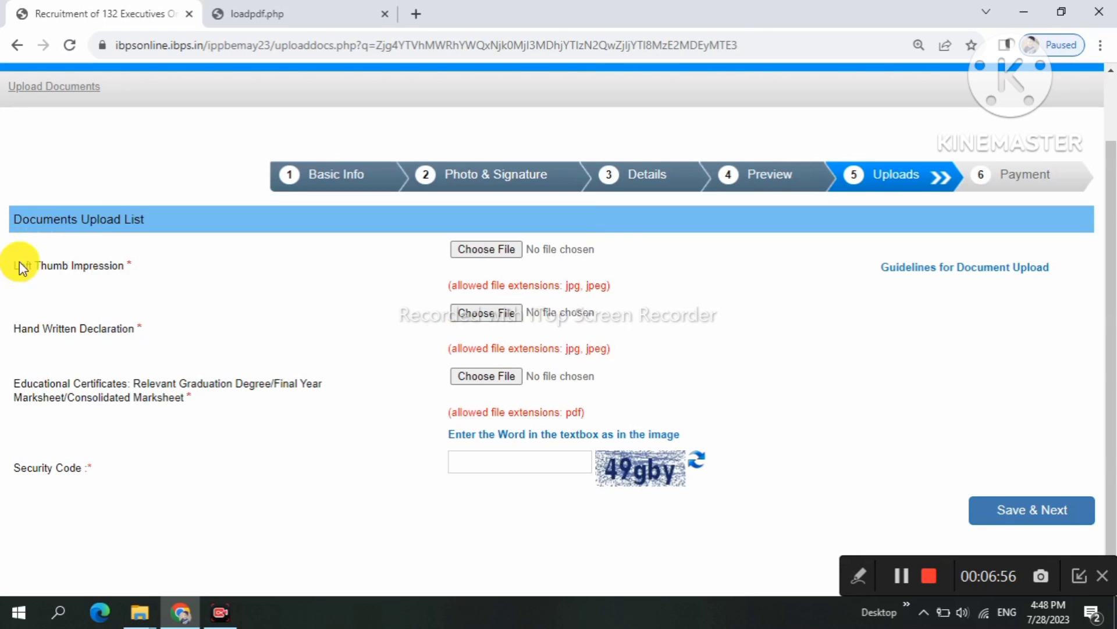
drag(26, 265, 104, 277)
double_click(129, 289)
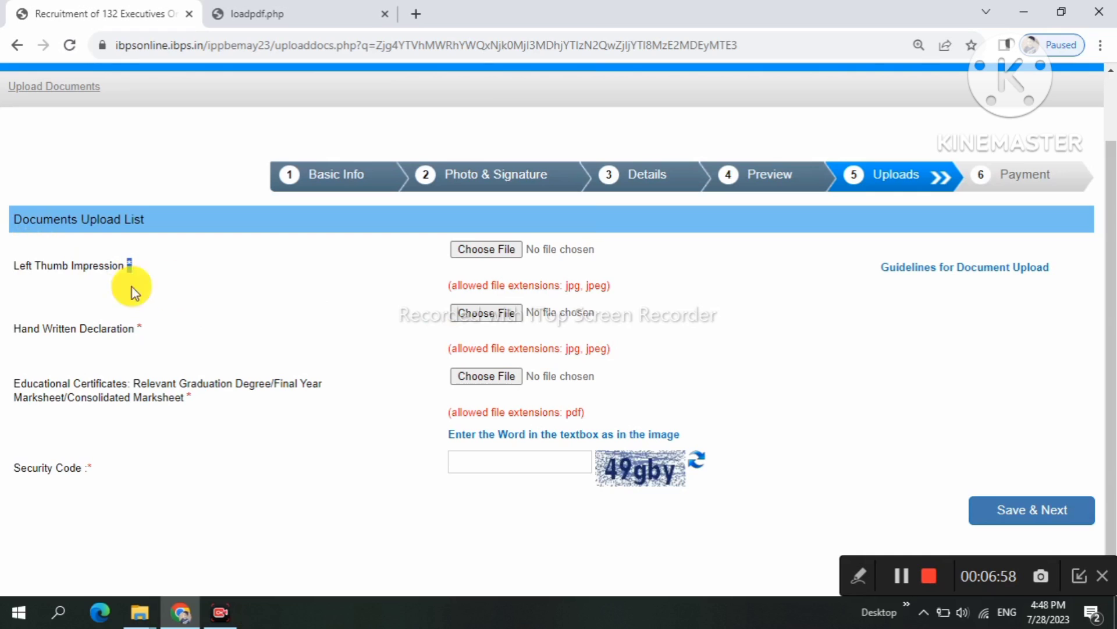
double_click(573, 285)
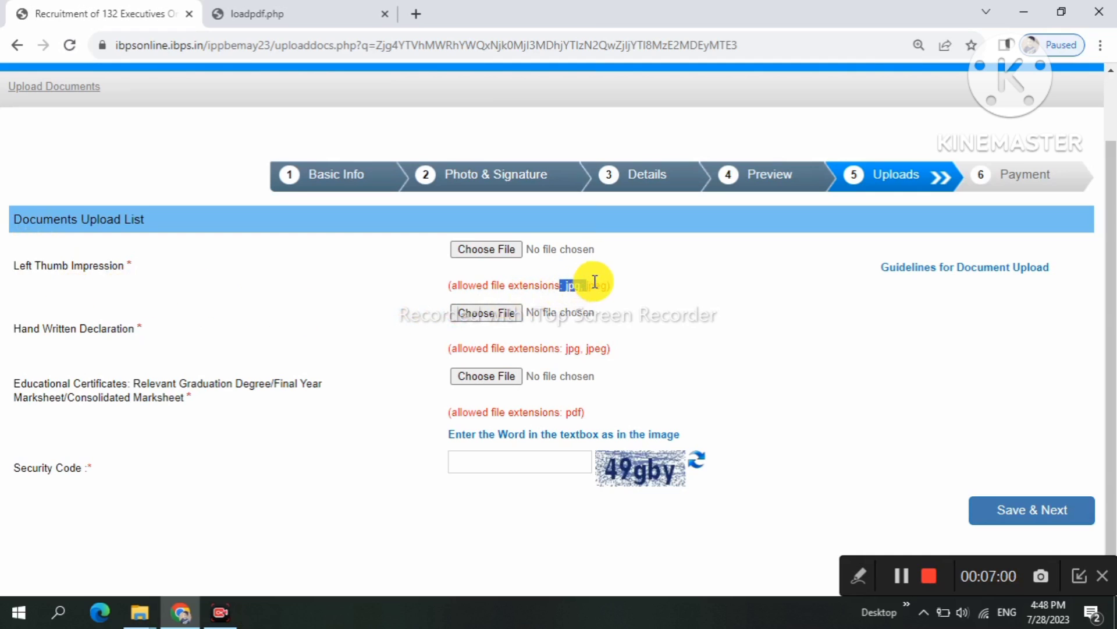
drag(21, 327, 149, 331)
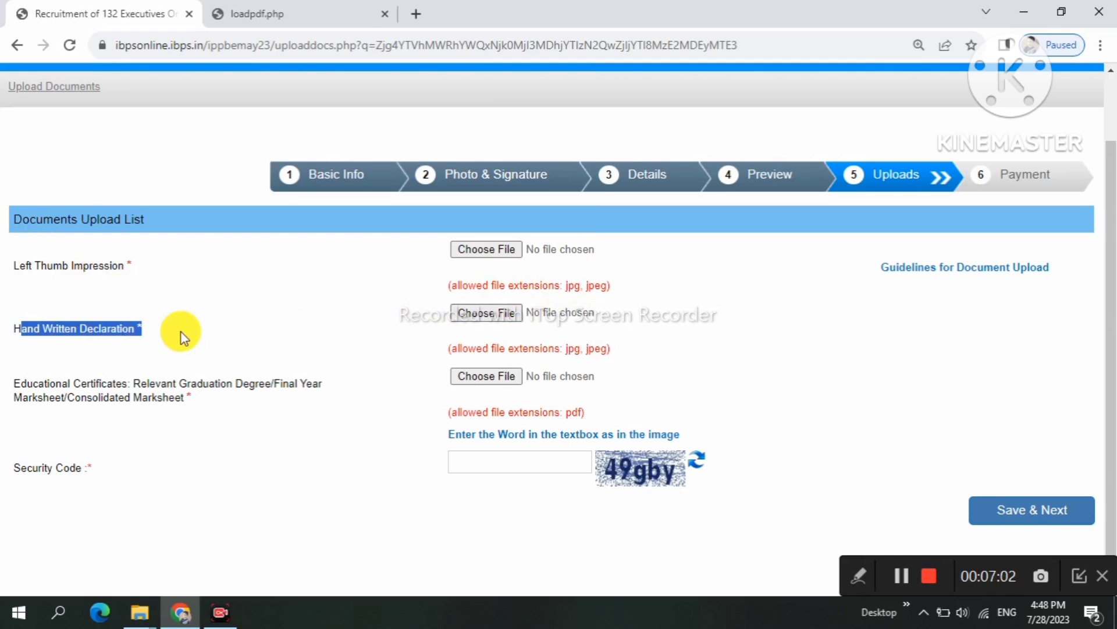
drag(15, 386, 126, 401)
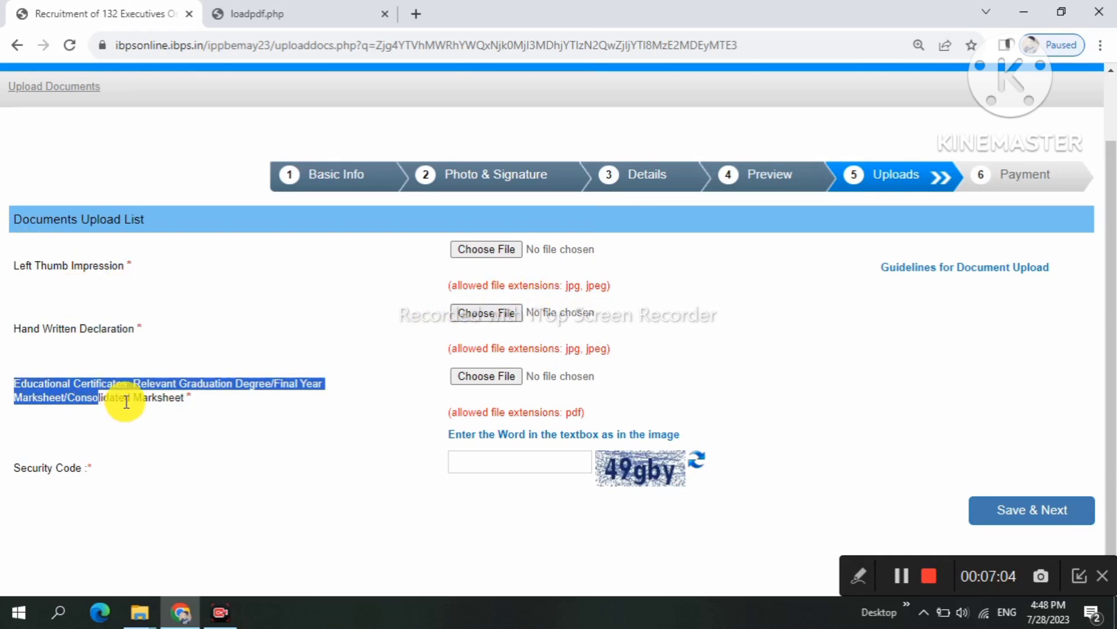
drag(194, 407, 178, 387)
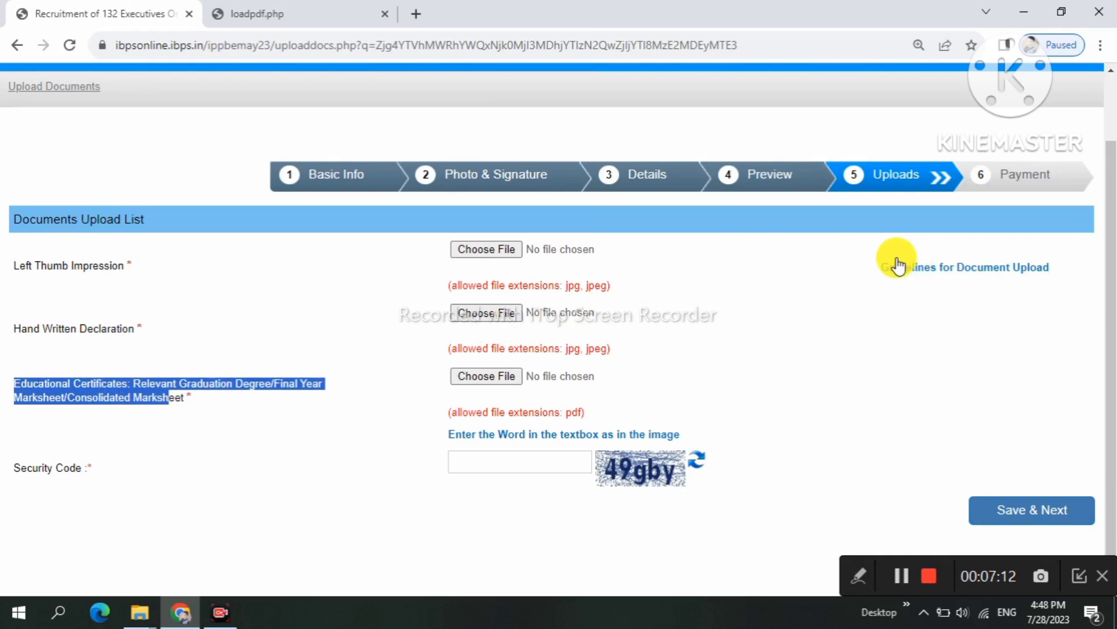
click(931, 267)
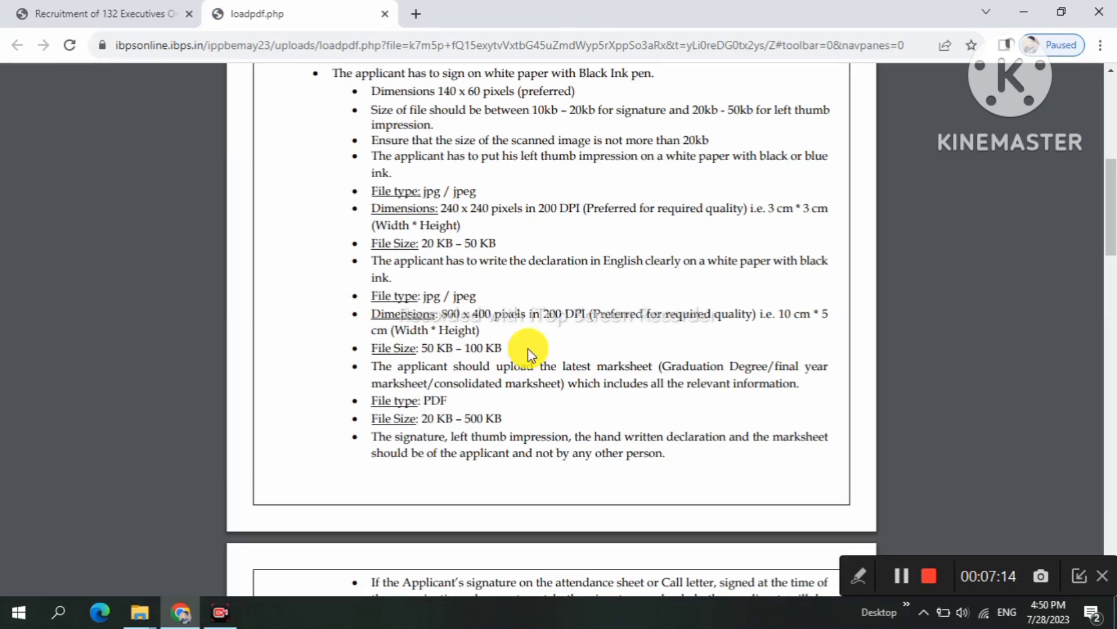
drag(425, 211, 469, 291)
click(472, 293)
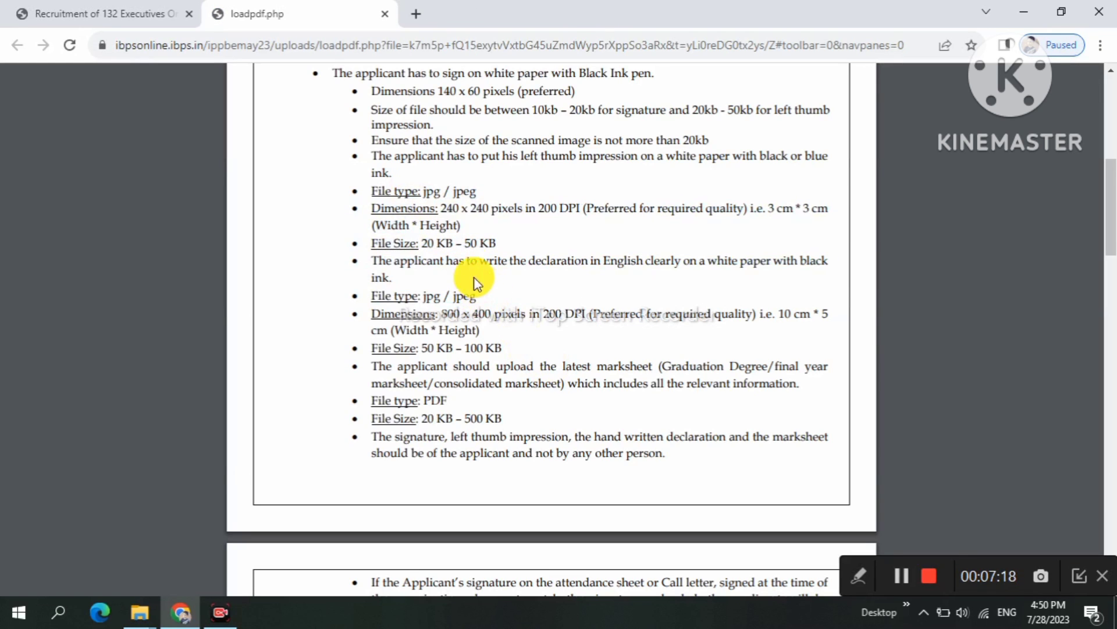
drag(438, 242, 461, 285)
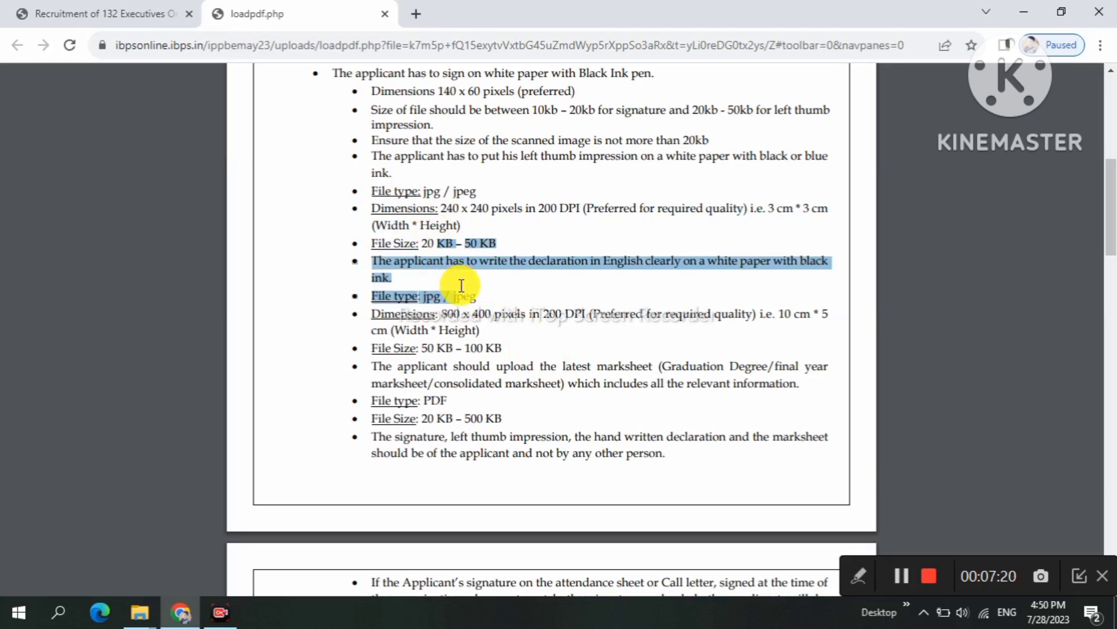
click(461, 285)
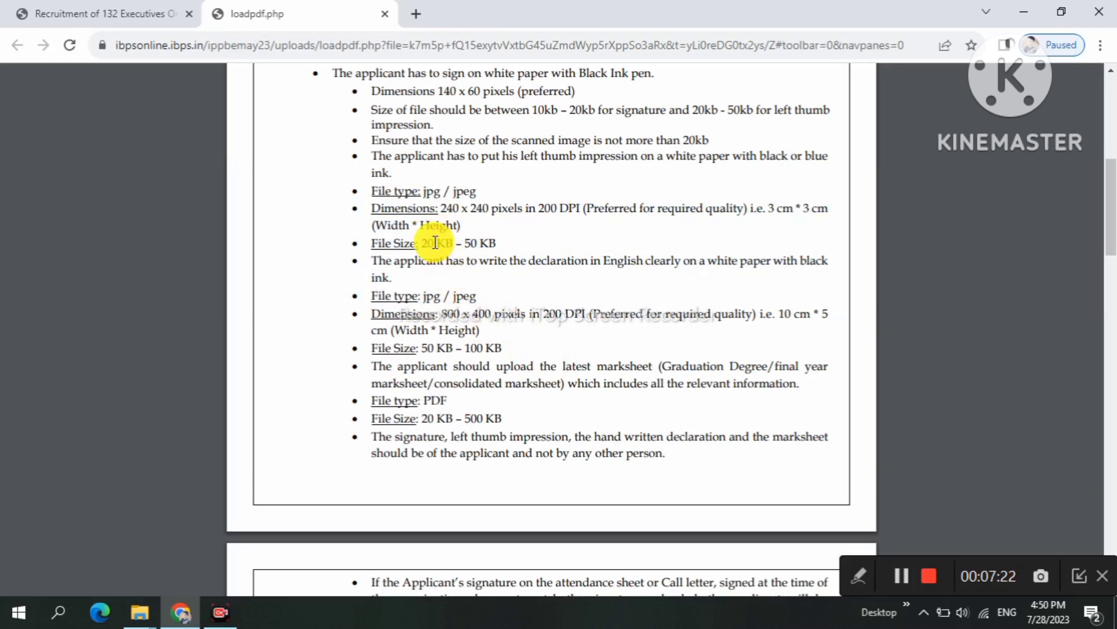
drag(432, 240, 514, 252)
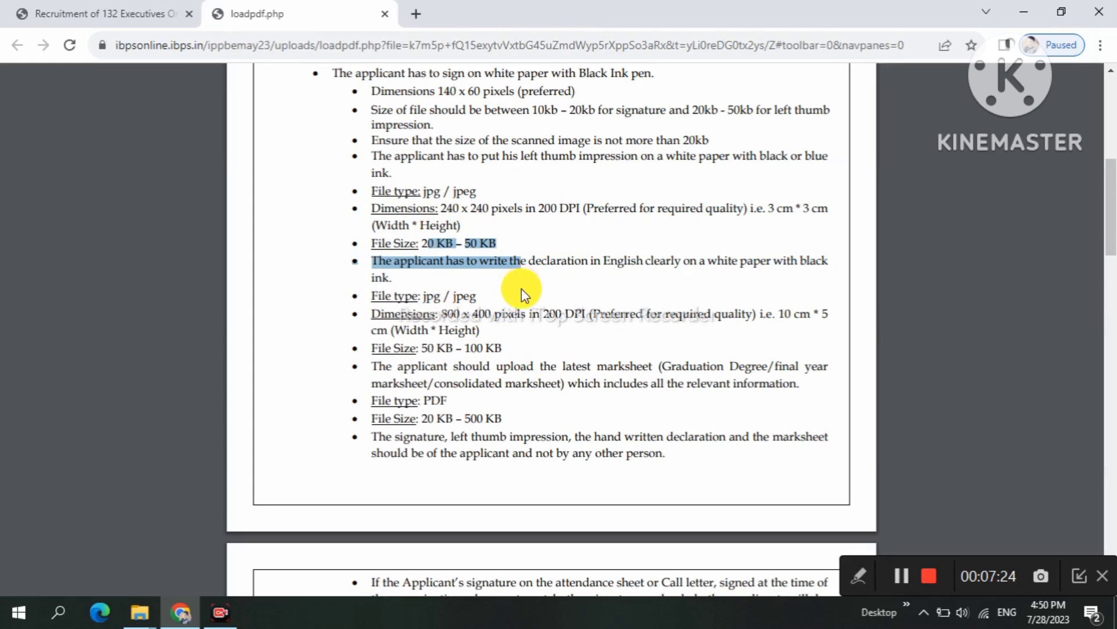
drag(408, 347, 481, 353)
drag(417, 418, 399, 265)
click(392, 242)
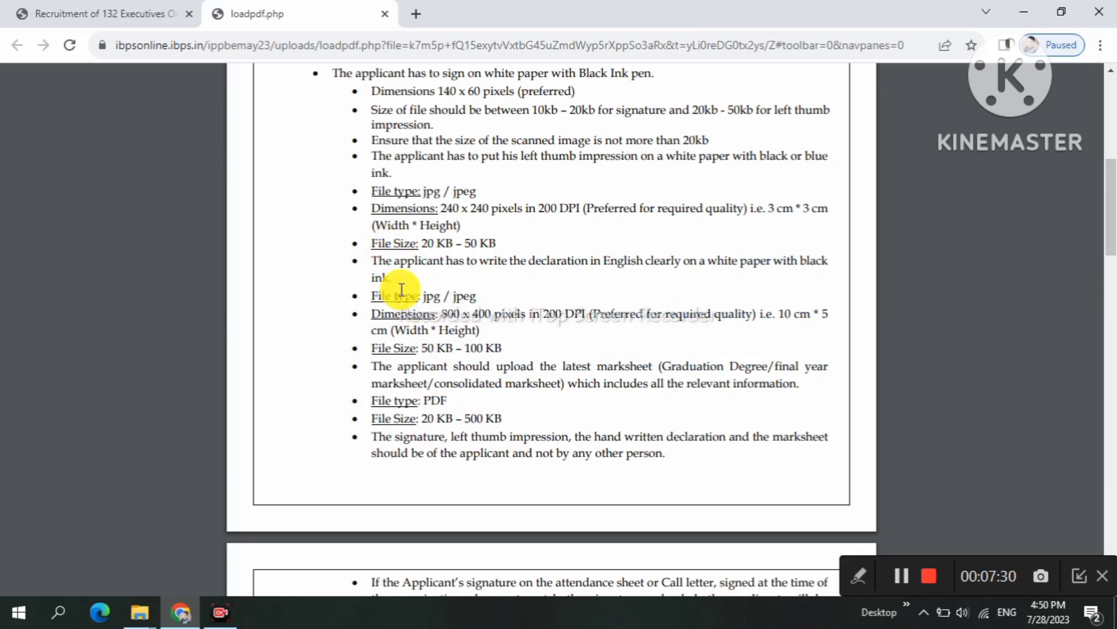
Step: Upload the left thumb impression and handwritten declaration images, accepting each preview
click(123, 13)
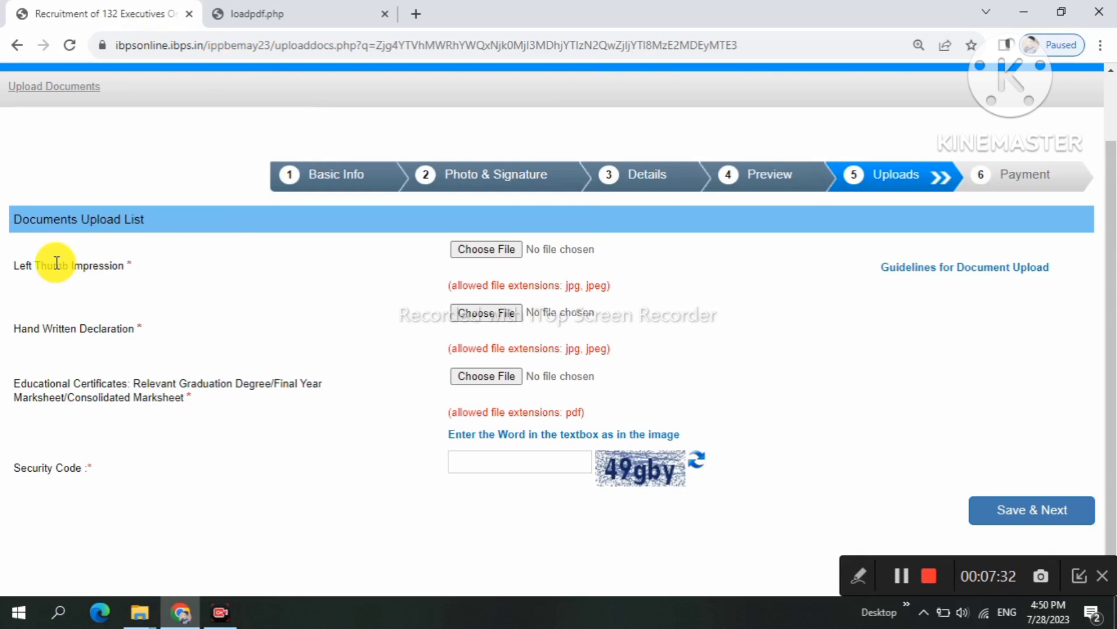
drag(29, 265, 82, 267)
click(500, 250)
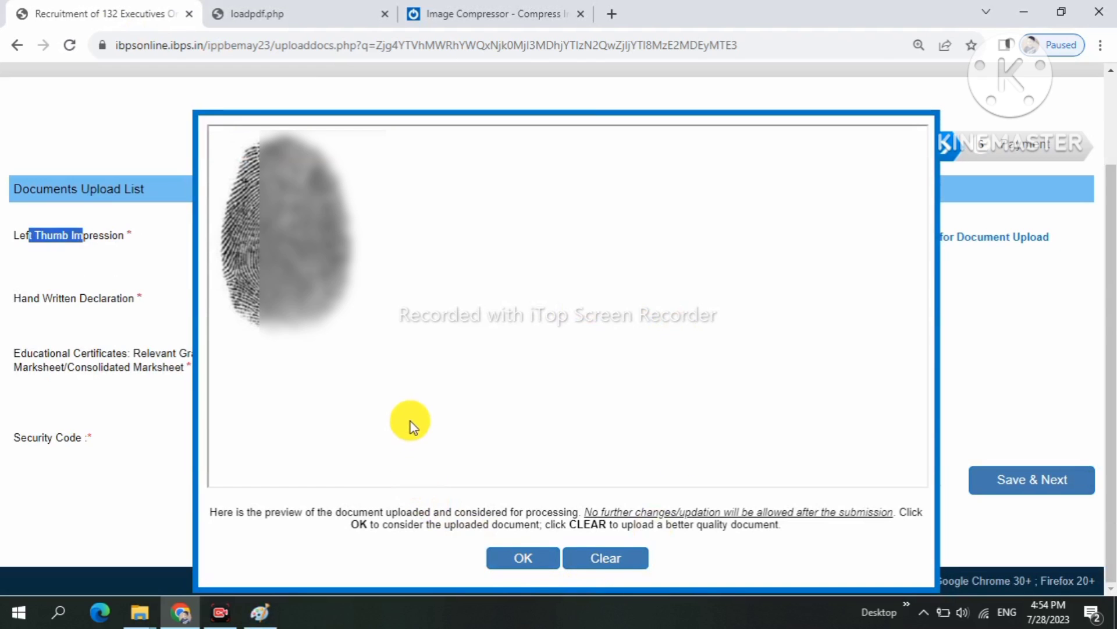
click(533, 559)
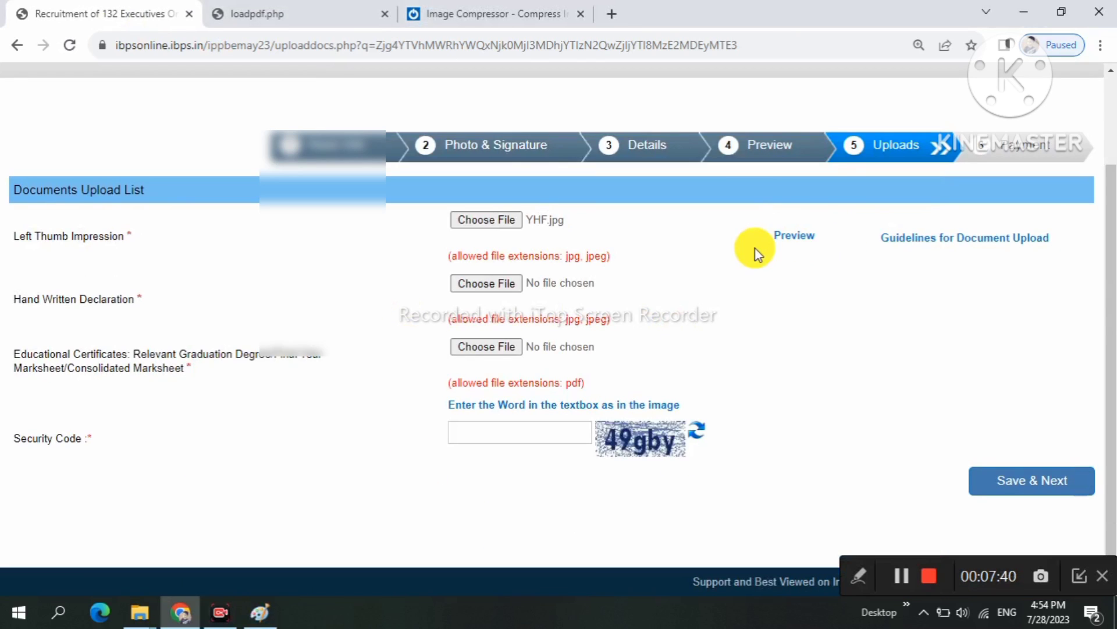
click(475, 283)
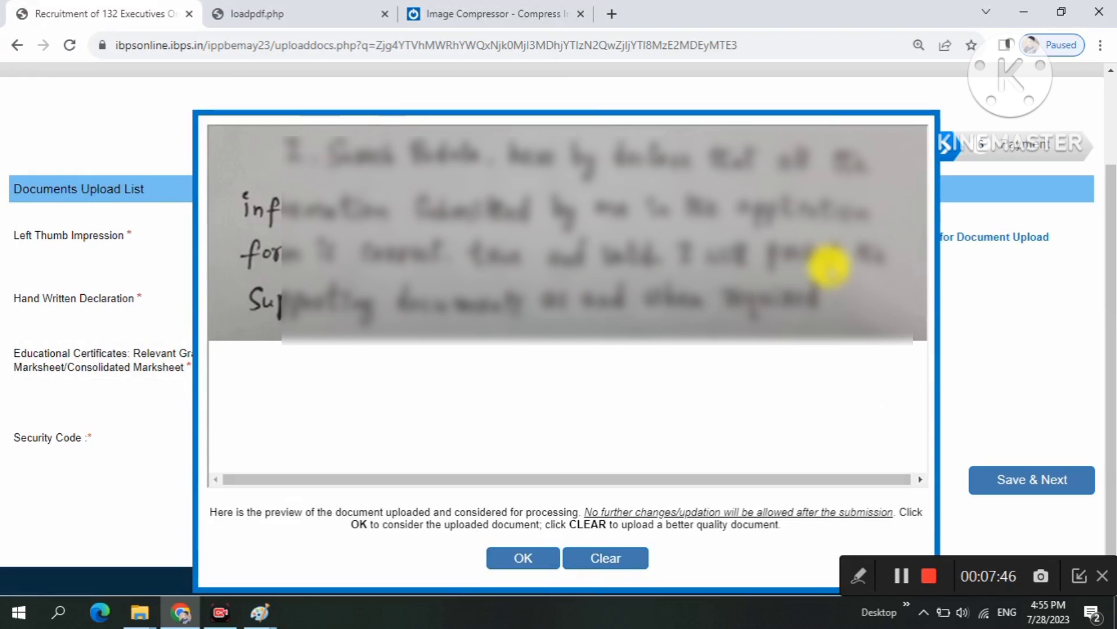
click(531, 560)
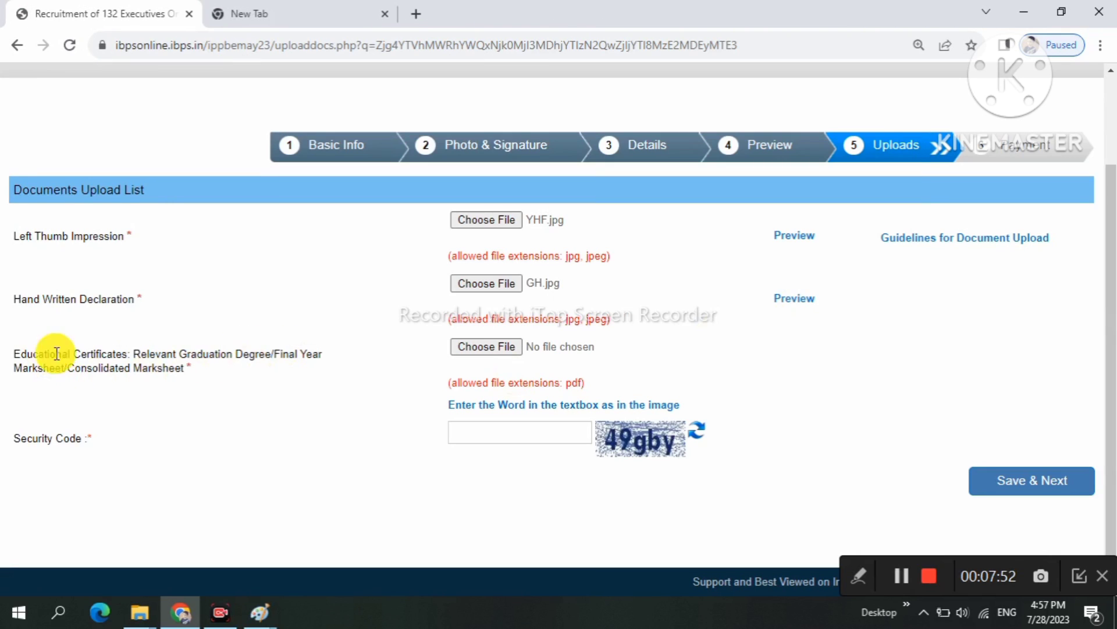
Step: Attach the graduation marksheet PDF, then Save & Next and confirm the data is correct
drag(45, 353, 162, 368)
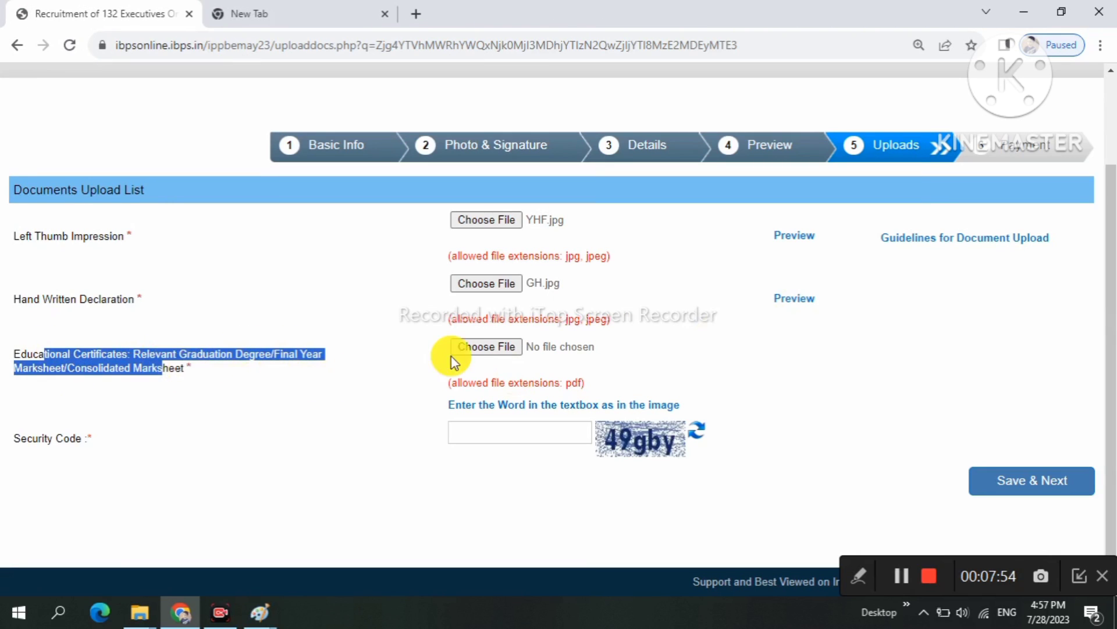
click(486, 348)
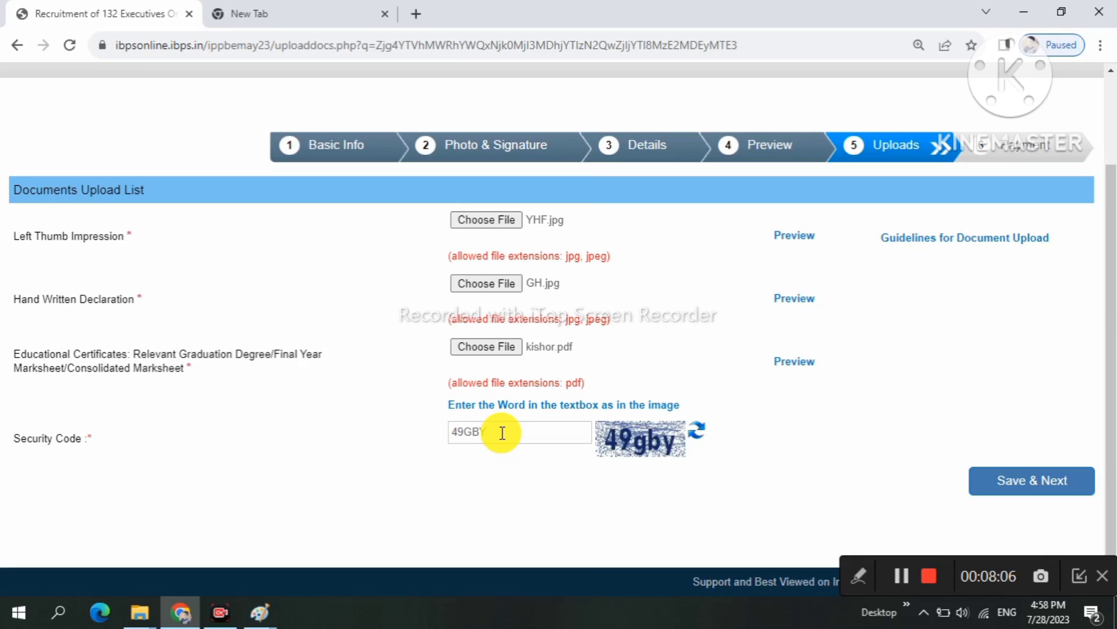
click(1029, 490)
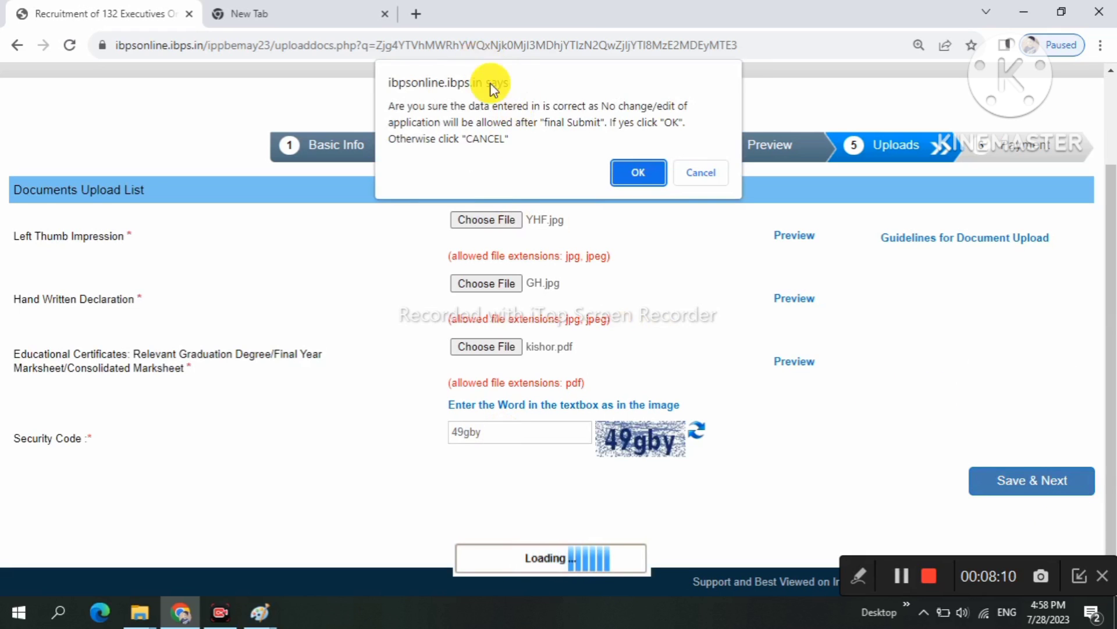
drag(490, 83, 499, 129)
click(521, 139)
click(650, 169)
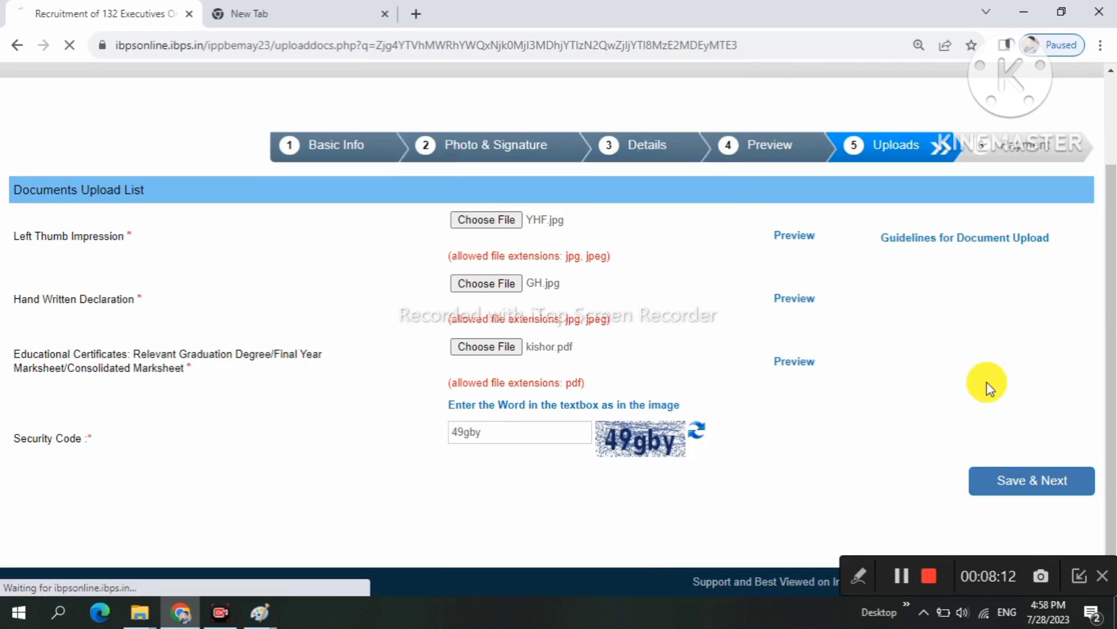